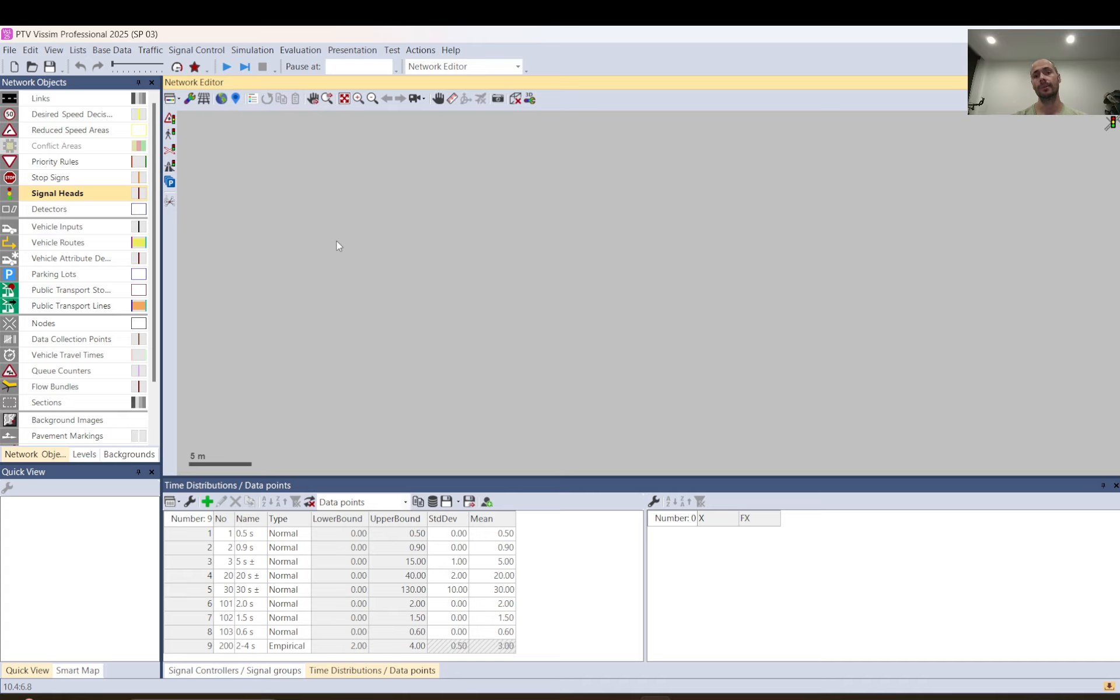
Start reading a network file additionally and inspect the full path of the Barriers (Animated) example folder
{"action": "left_click", "coordinate": [9, 49]}
{"action": "mouse_move", "coordinate": [110, 133]}
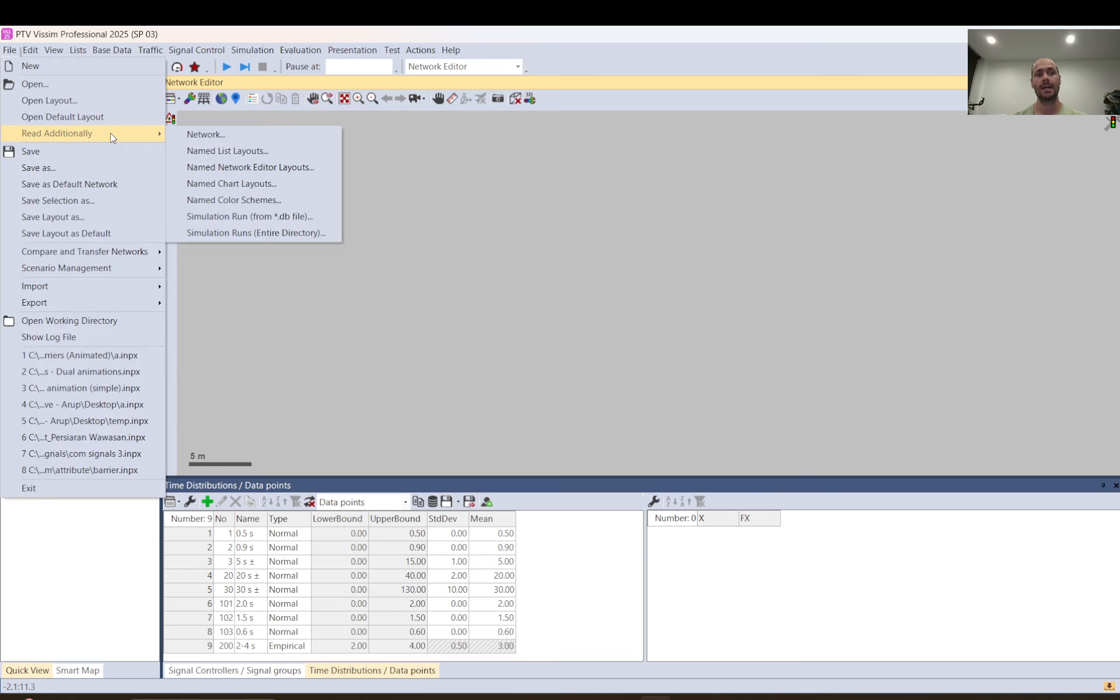
{"action": "left_click", "coordinate": [216, 135]}
{"action": "left_click", "coordinate": [557, 137]}
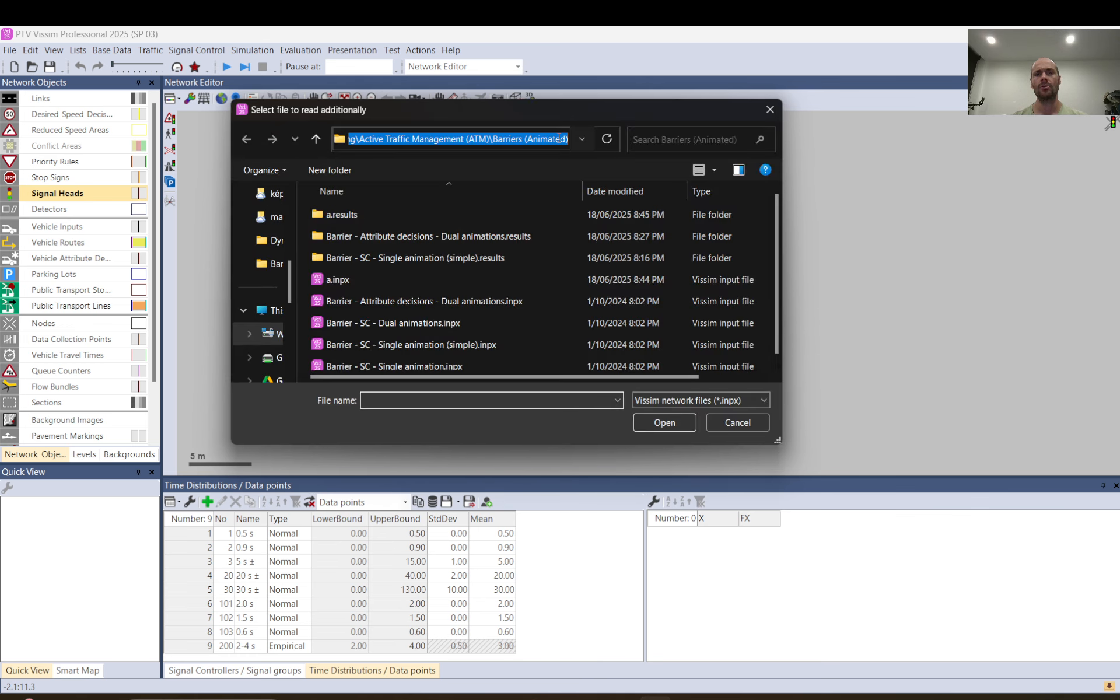
{"action": "left_click_drag", "start_coordinate": [272, 140], "coordinate": [569, 141]}
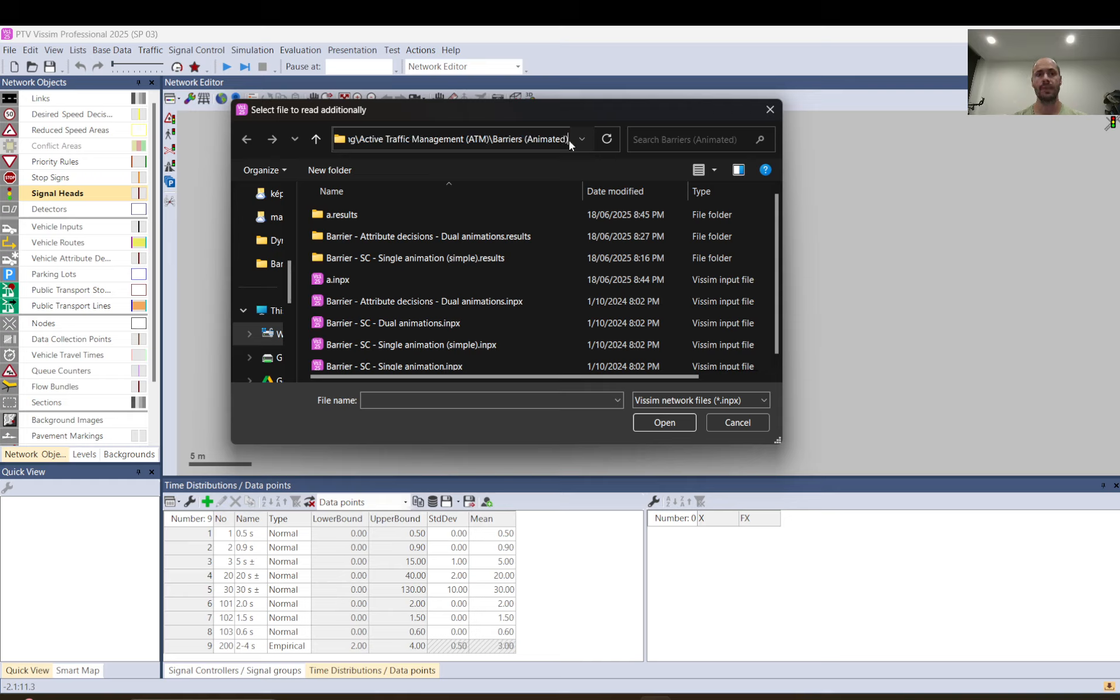
{"action": "key", "text": "Left"}
{"action": "key", "text": "Left"}
{"action": "key", "text": "Left"}
{"action": "key", "text": "Left"}
{"action": "key", "text": "Left"}
{"action": "key", "text": "Left"}
{"action": "key", "text": "Left"}
{"action": "key", "text": "Left"}
{"action": "key", "text": "Left"}
{"action": "key", "text": "Left"}
{"action": "key", "text": "Left"}
{"action": "key", "text": "Left"}
{"action": "key", "text": "Left"}
{"action": "key", "text": "Left"}
{"action": "key", "text": "Left"}
{"action": "key", "text": "Left"}
{"action": "key", "text": "Left"}
{"action": "key", "text": "Left"}
{"action": "key", "text": "Left"}
{"action": "key", "text": "Left"}
{"action": "key", "text": "Left"}
{"action": "key", "text": "Left"}
{"action": "key", "text": "Left"}
{"action": "key", "text": "Left"}
{"action": "key", "text": "Left"}
{"action": "key", "text": "Left"}
{"action": "key", "text": "Left"}
{"action": "key", "text": "Left"}
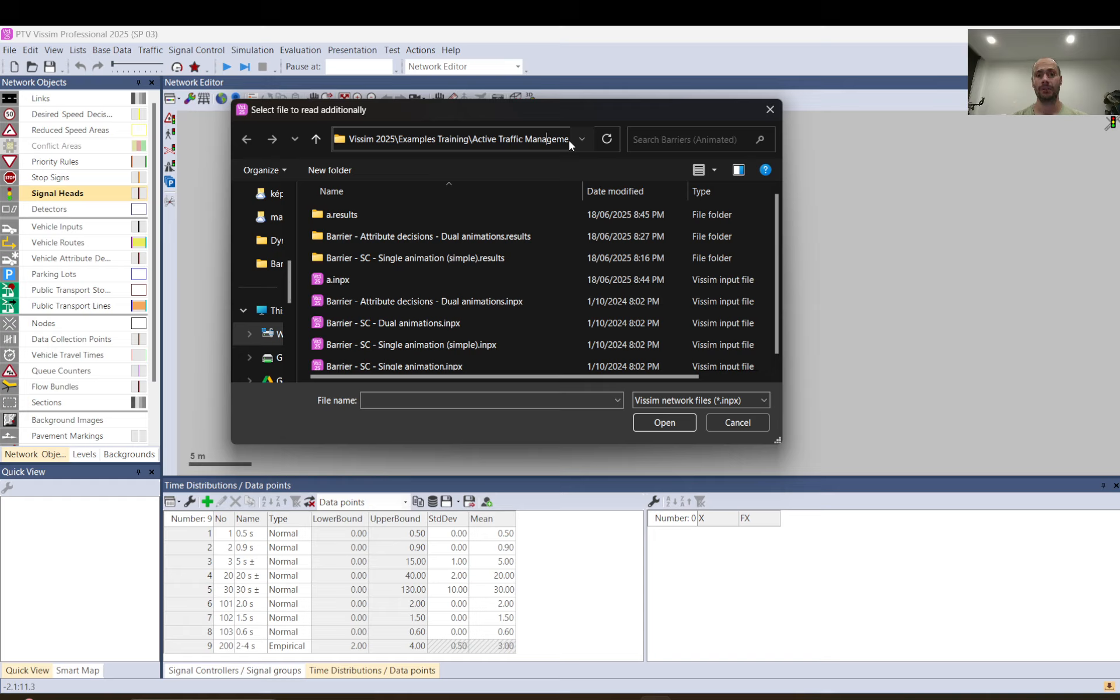
{"action": "key", "text": "Right"}
{"action": "key", "text": "Right"}
{"action": "key", "text": "Right"}
{"action": "key", "text": "Right"}
{"action": "key", "text": "Right"}
{"action": "key", "text": "Right"}
{"action": "key", "text": "Right"}
{"action": "key", "text": "Right"}
{"action": "key", "text": "Right"}
{"action": "key", "text": "Right"}
{"action": "key", "text": "Right"}
{"action": "key", "text": "Right"}
{"action": "key", "text": "Right"}
{"action": "key", "text": "Right"}
{"action": "key", "text": "Right"}
{"action": "key", "text": "Right"}
{"action": "key", "text": "Right"}
{"action": "key", "text": "Right"}
{"action": "key", "text": "Right"}
{"action": "key", "text": "Right"}
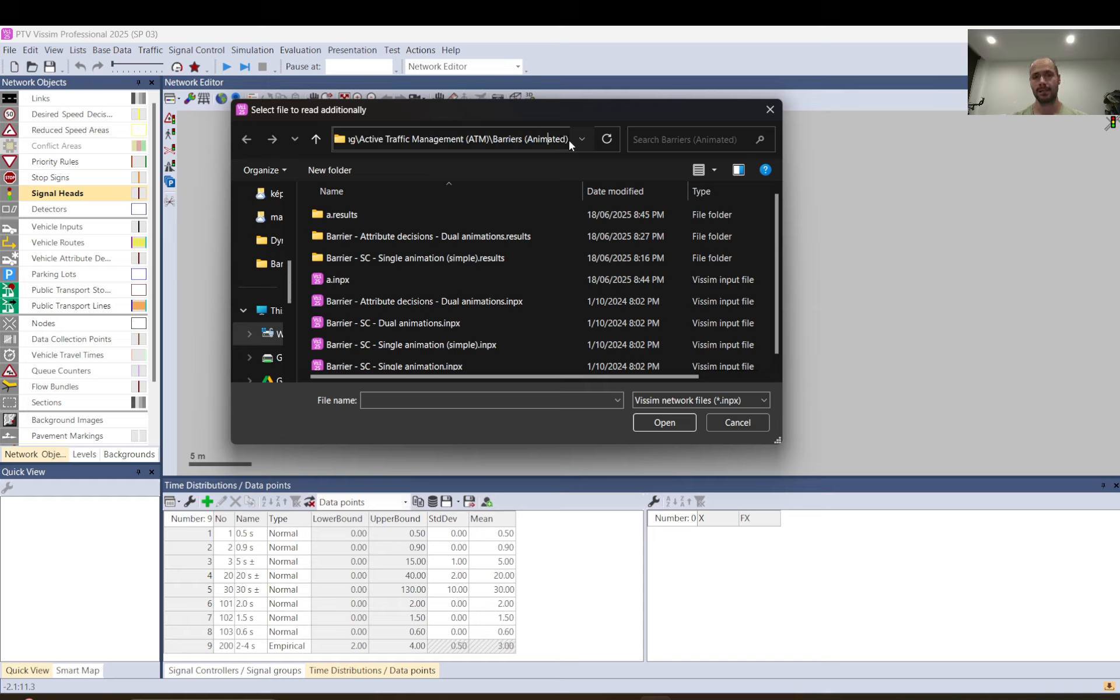
Choose the network file "Barrier - Attribute decisions - Dual animations.inpx" to read additionally
{"action": "left_click", "coordinate": [395, 307]}
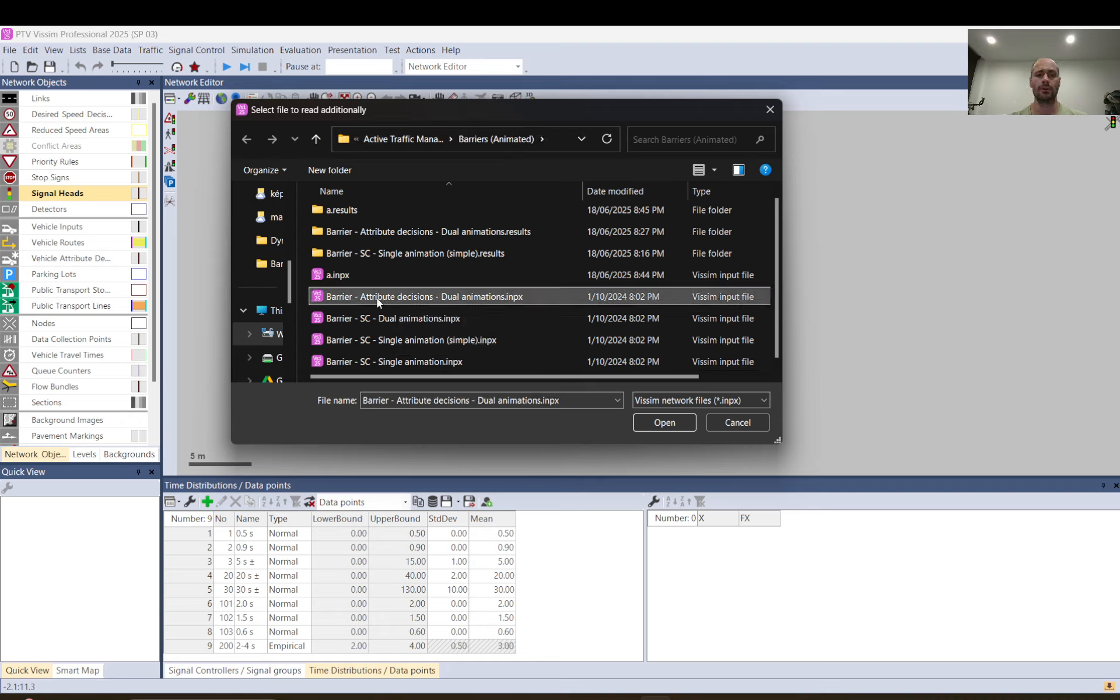
{"action": "key", "text": "Down"}
{"action": "key", "text": "Down"}
{"action": "key", "text": "Down"}
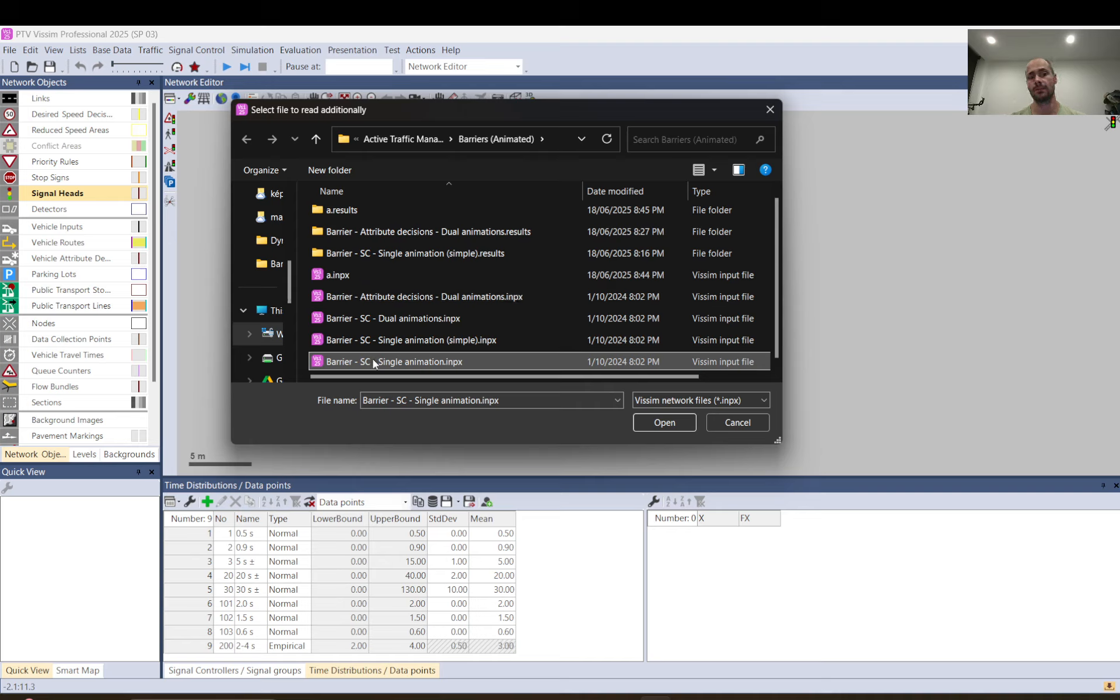
{"action": "left_click", "coordinate": [376, 302]}
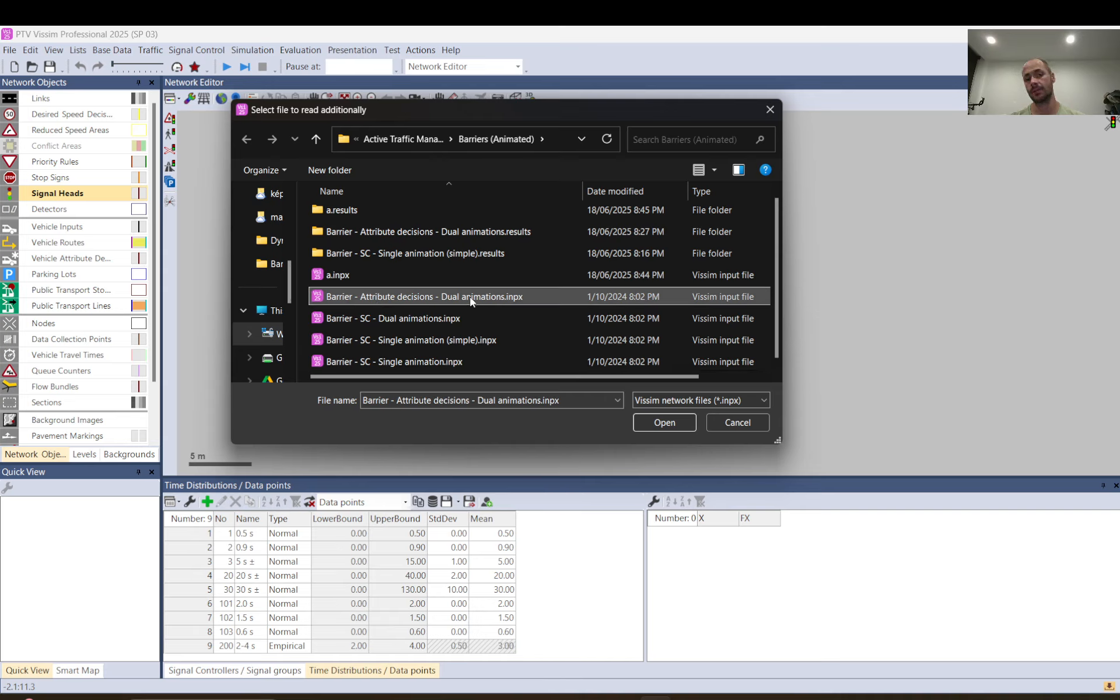
{"action": "left_click", "coordinate": [375, 321]}
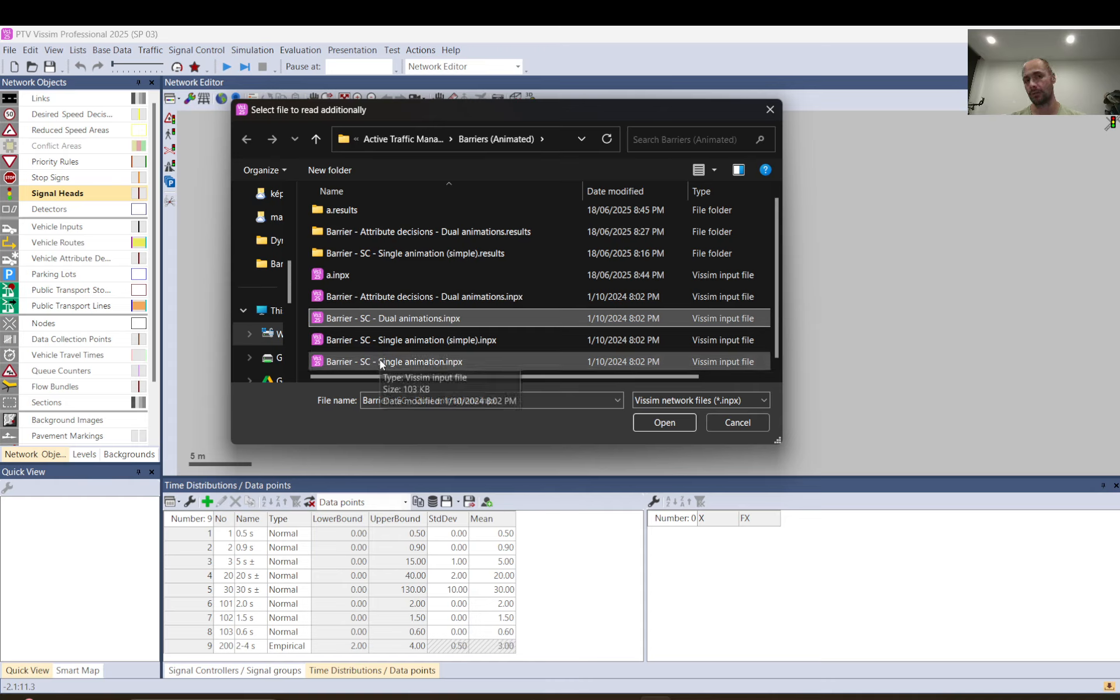
{"action": "left_click", "coordinate": [429, 298]}
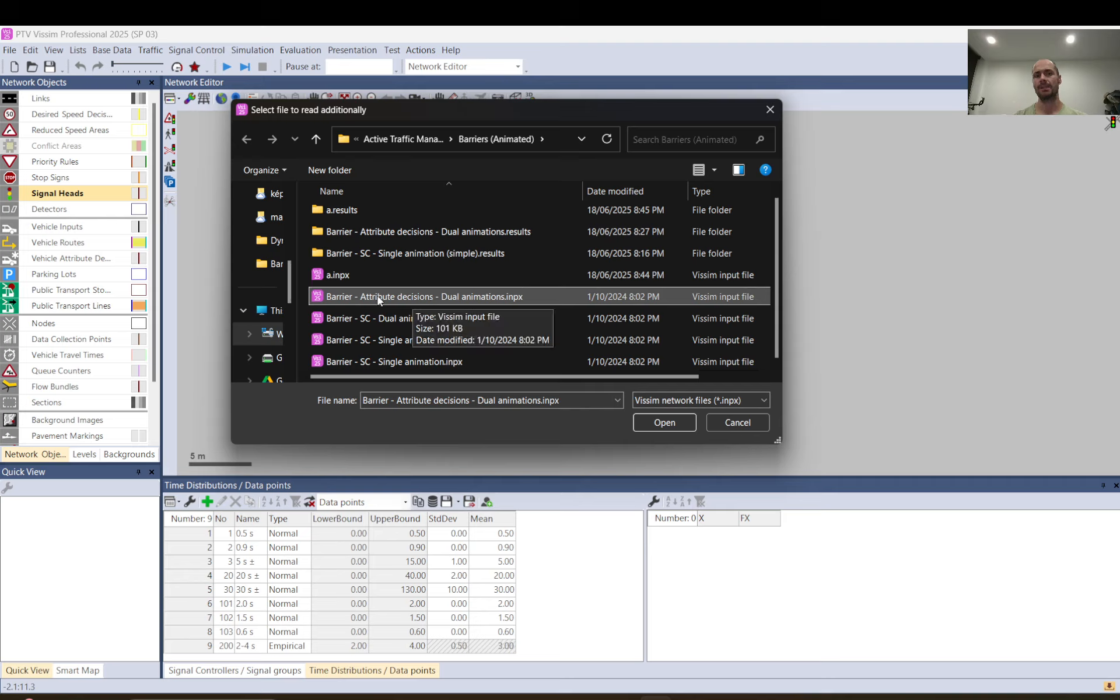
{"action": "double_click", "coordinate": [500, 295]}
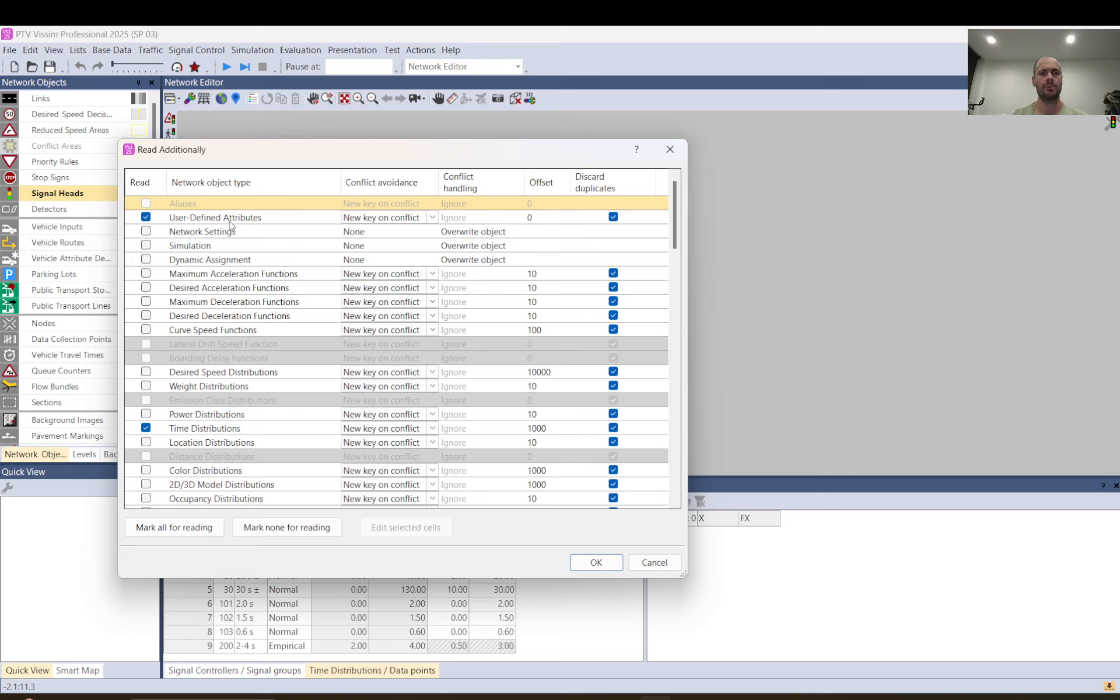
Review the network object types marked for reading and import them with the preset conflict options
{"action": "scroll", "coordinate": [205, 433], "scroll_direction": "down", "scroll_amount": 9}
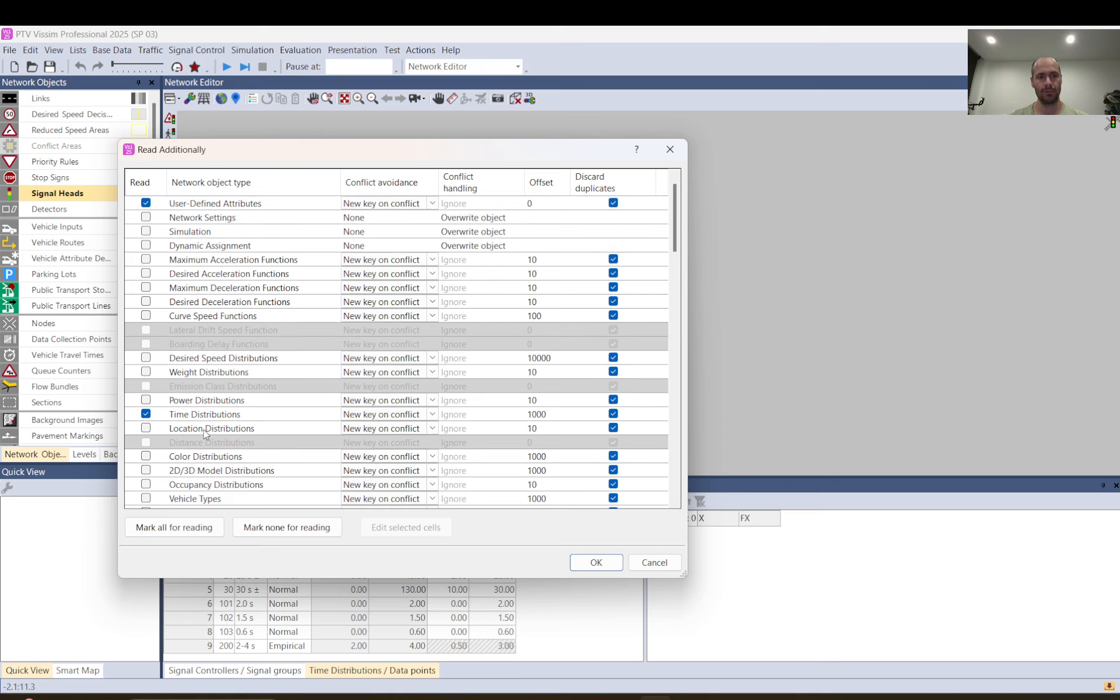
{"action": "scroll", "coordinate": [204, 432], "scroll_direction": "down", "scroll_amount": 1}
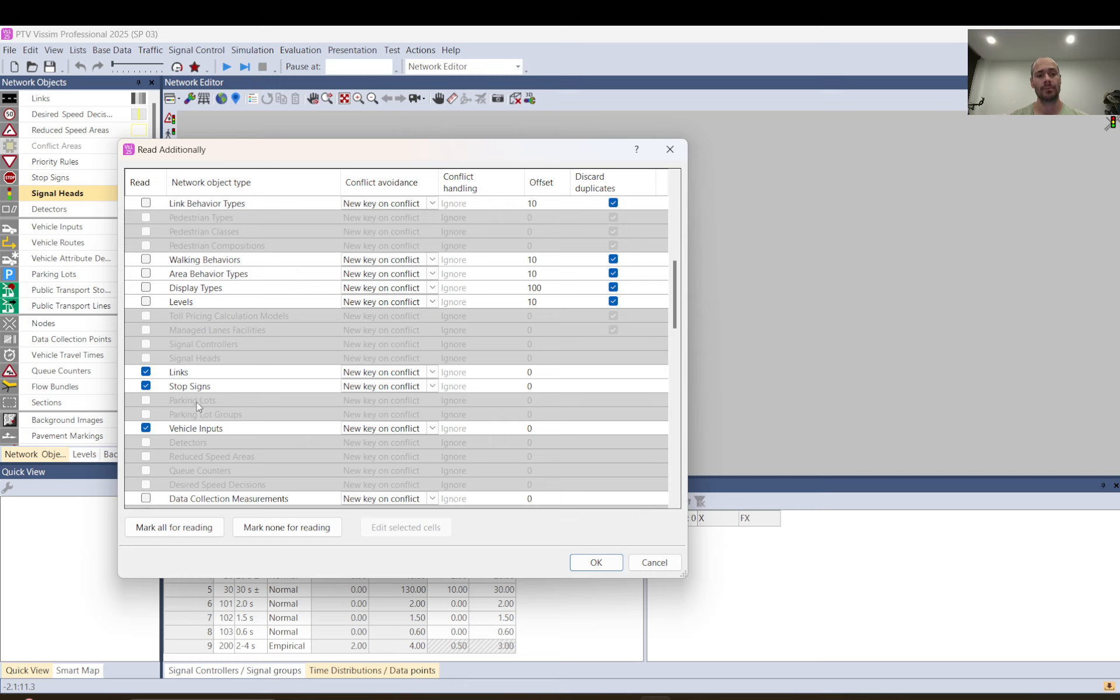
{"action": "scroll", "coordinate": [197, 424], "scroll_direction": "down", "scroll_amount": 3}
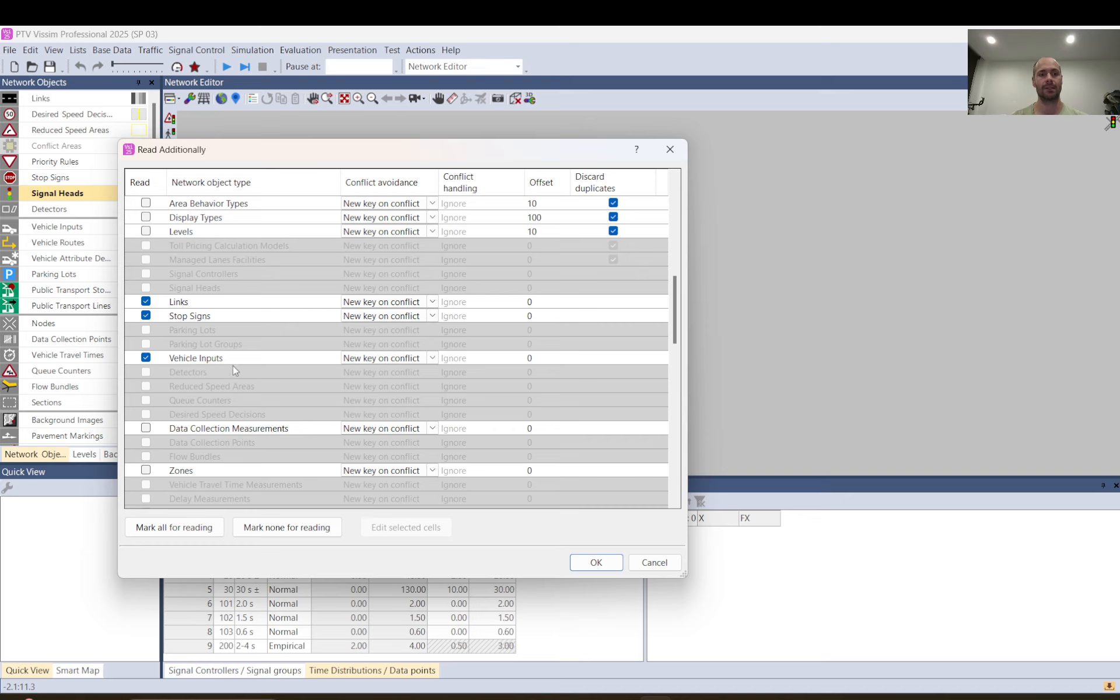
{"action": "scroll", "coordinate": [233, 366], "scroll_direction": "down", "scroll_amount": 1}
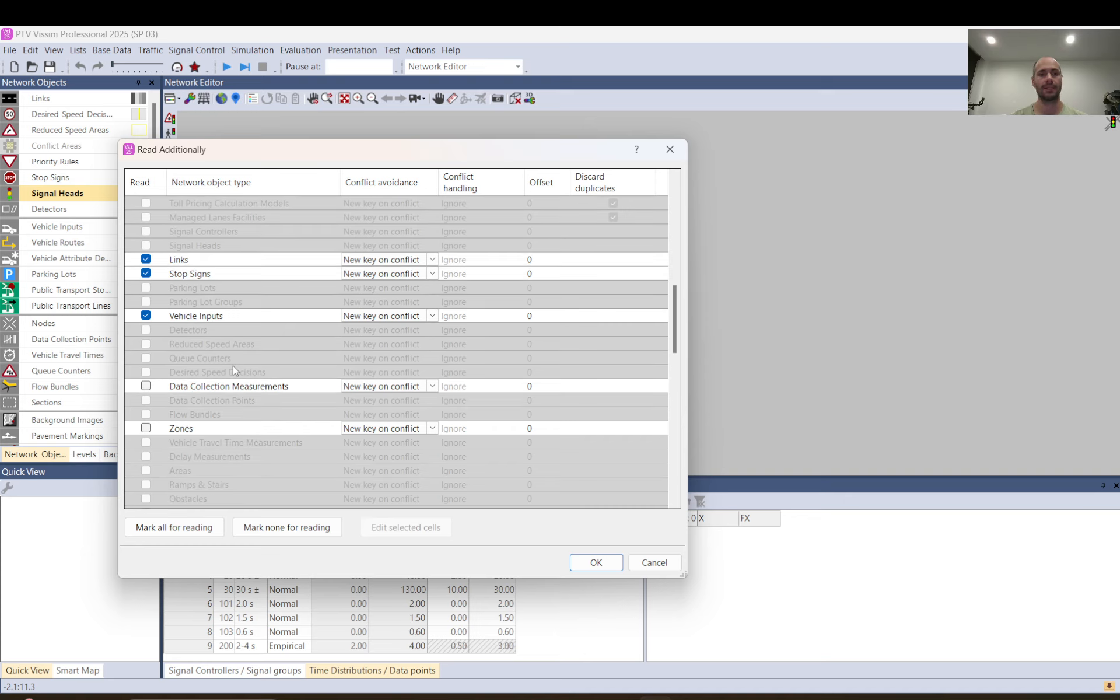
{"action": "scroll", "coordinate": [232, 365], "scroll_direction": "down", "scroll_amount": 10}
{"action": "scroll", "coordinate": [233, 365], "scroll_direction": "down", "scroll_amount": 5}
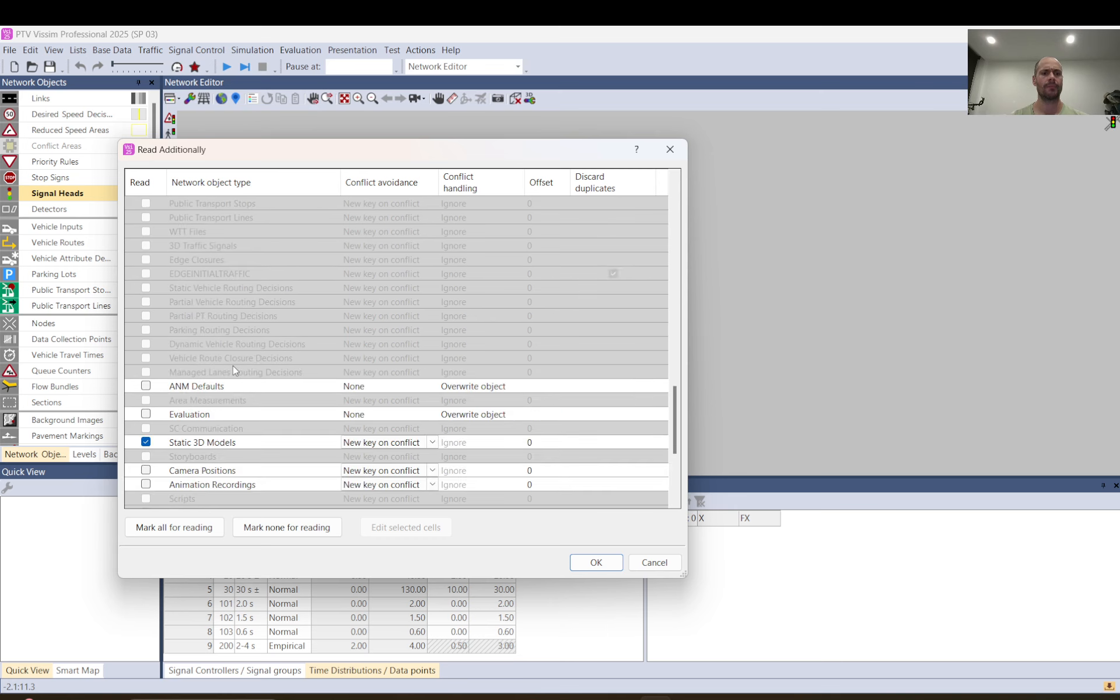
{"action": "scroll", "coordinate": [190, 378], "scroll_direction": "down", "scroll_amount": 3}
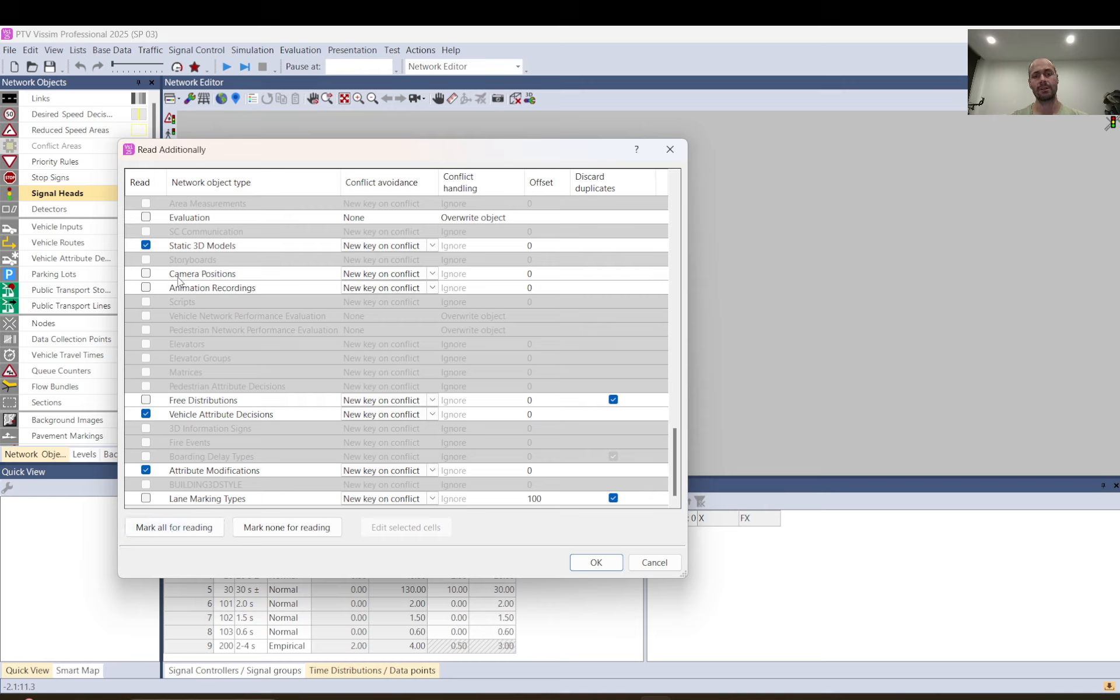
{"action": "left_click", "coordinate": [598, 563]}
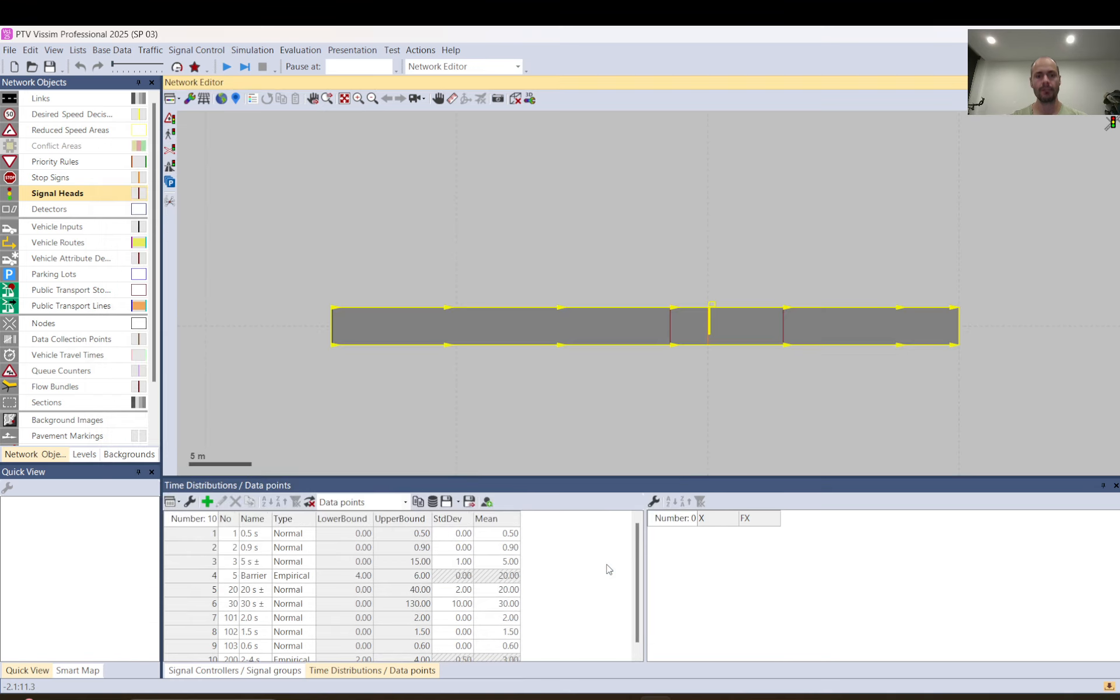
Select the whole imported link with its barrier objects and move it about 6 m left and 4 m up in the network
{"action": "left_click", "coordinate": [335, 343]}
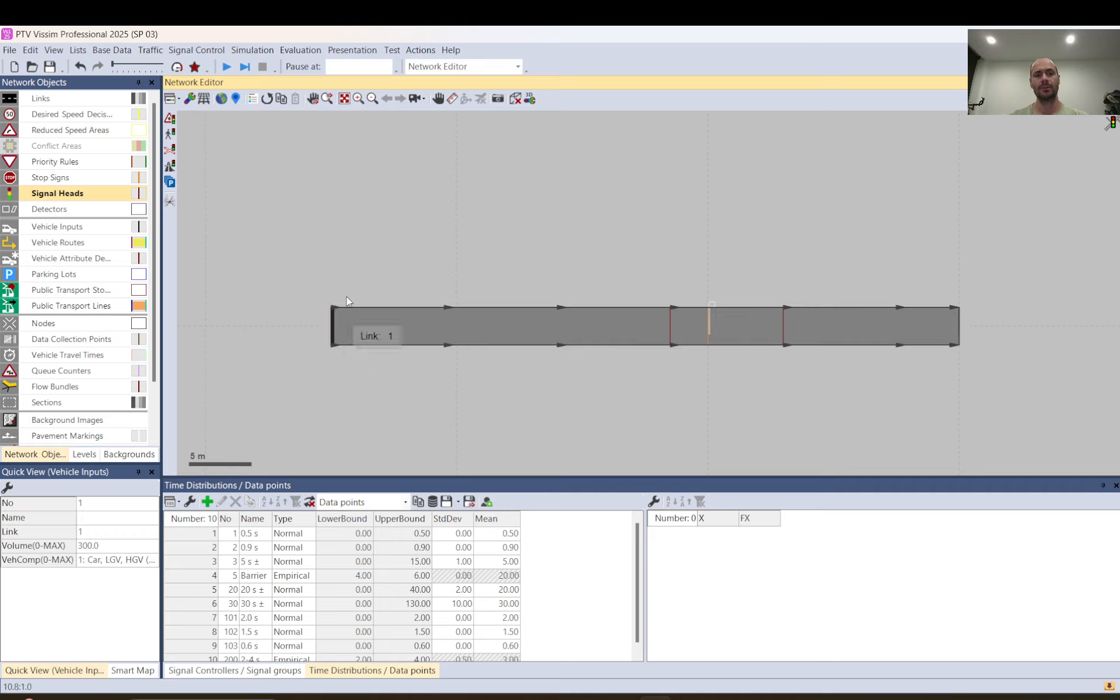
{"action": "left_click", "coordinate": [376, 231]}
{"action": "scroll", "coordinate": [611, 271], "scroll_direction": "down", "scroll_amount": 1}
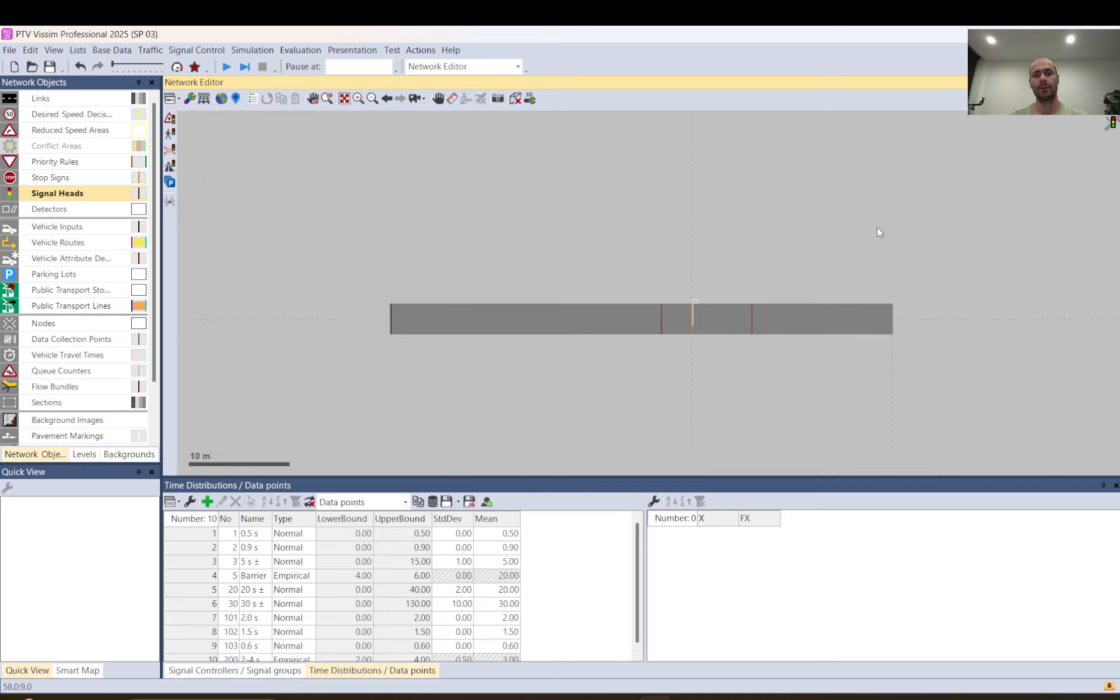
{"action": "left_click_drag", "start_coordinate": [958, 216], "coordinate": [403, 416]}
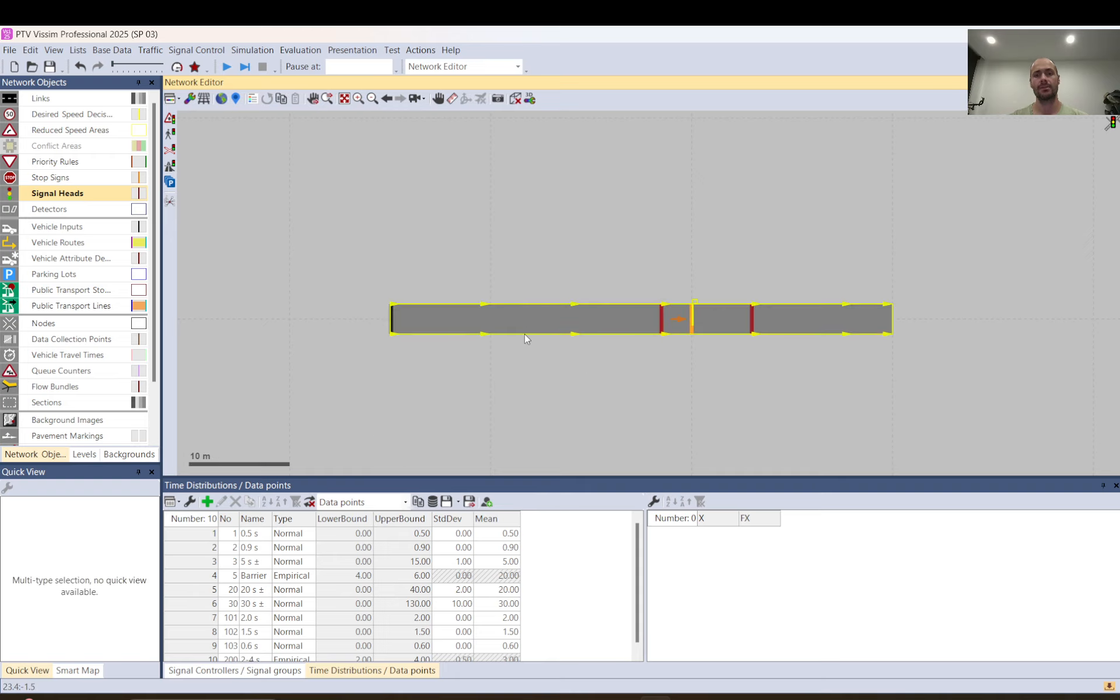
{"action": "left_click_drag", "start_coordinate": [525, 328], "coordinate": [493, 244]}
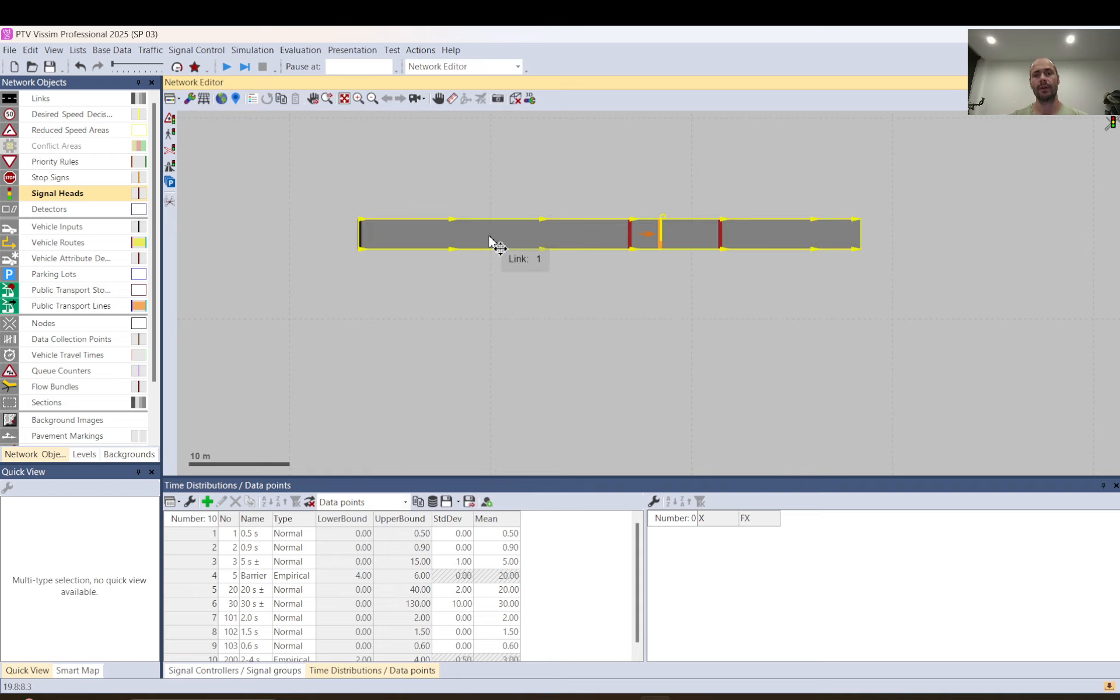
{"action": "right_click", "coordinate": [515, 238]}
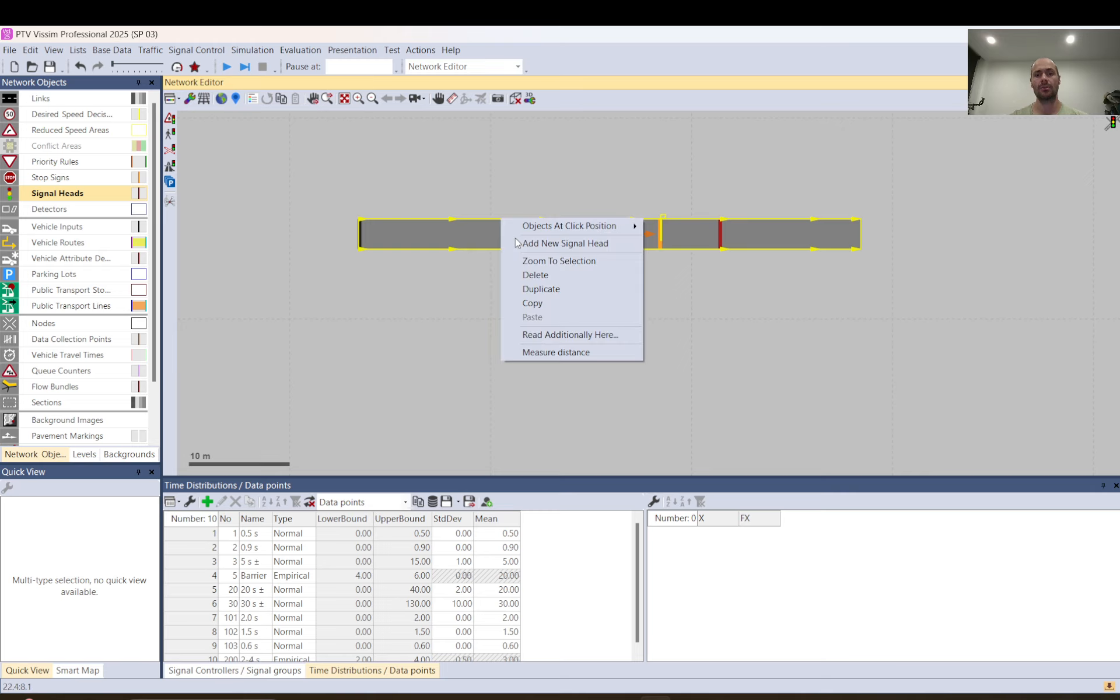
{"action": "left_click", "coordinate": [476, 242]}
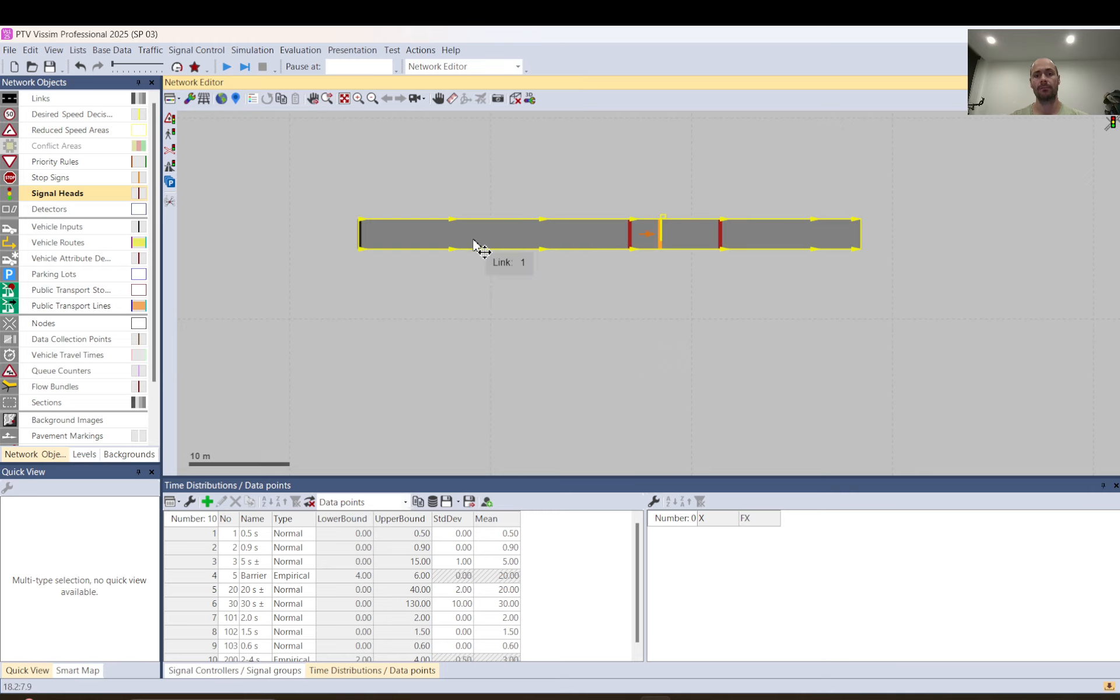
{"action": "left_click_drag", "start_coordinate": [475, 241], "coordinate": [447, 253]}
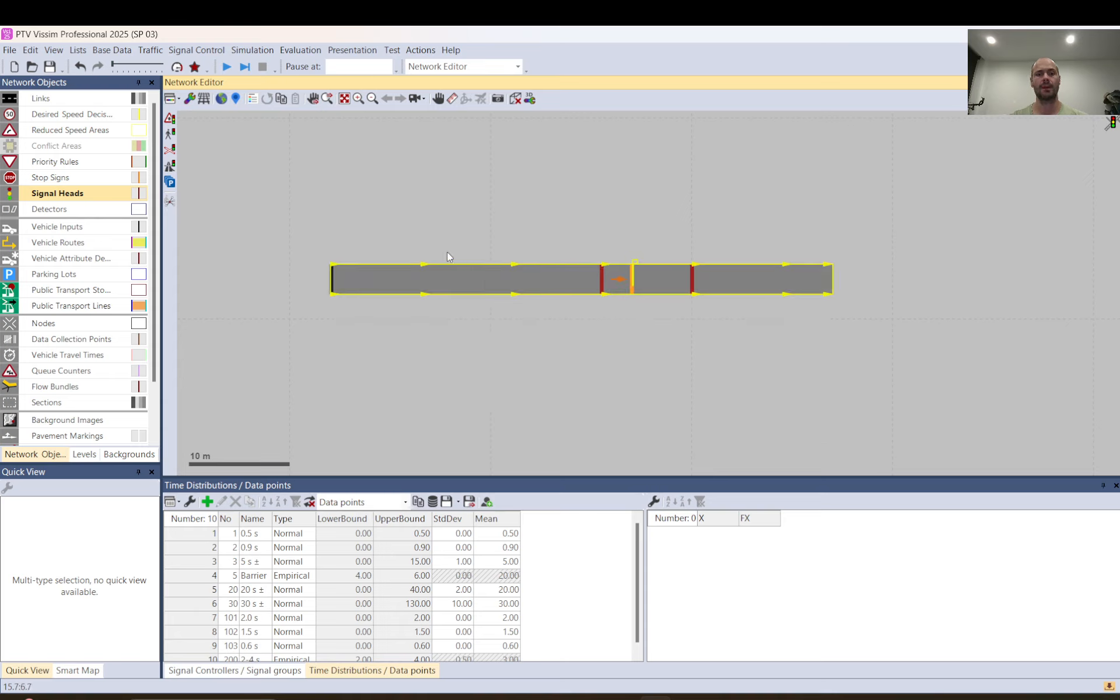
{"action": "left_click", "coordinate": [447, 255]}
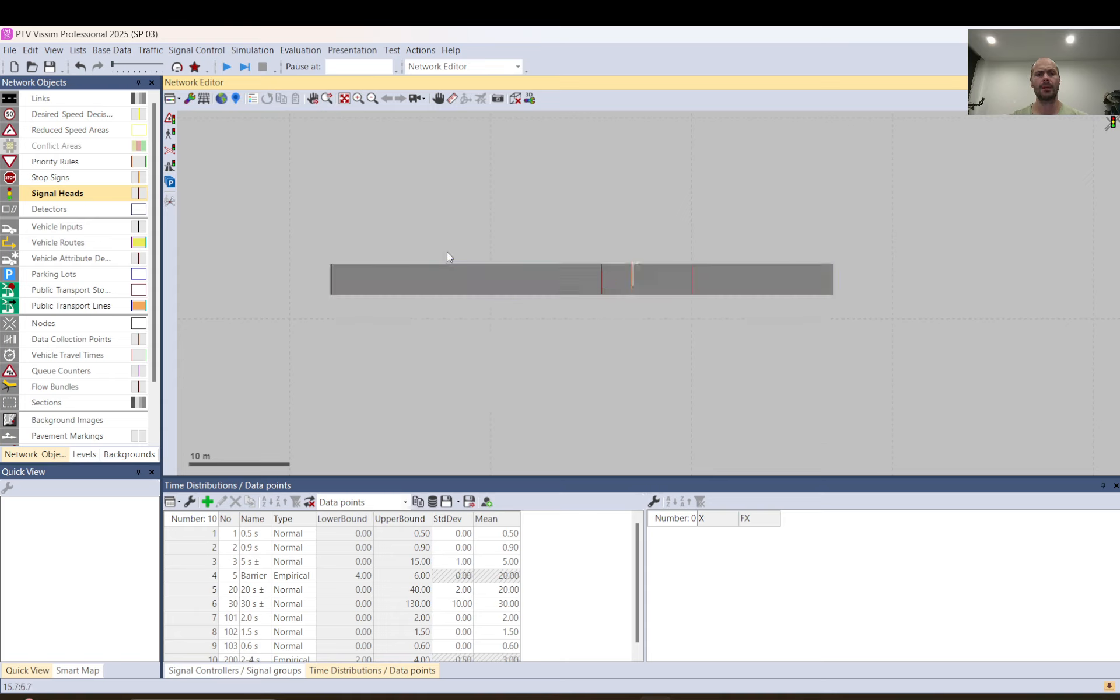
Select the barrier model on the link and show the list of static 3D models
{"action": "left_click", "coordinate": [644, 270]}
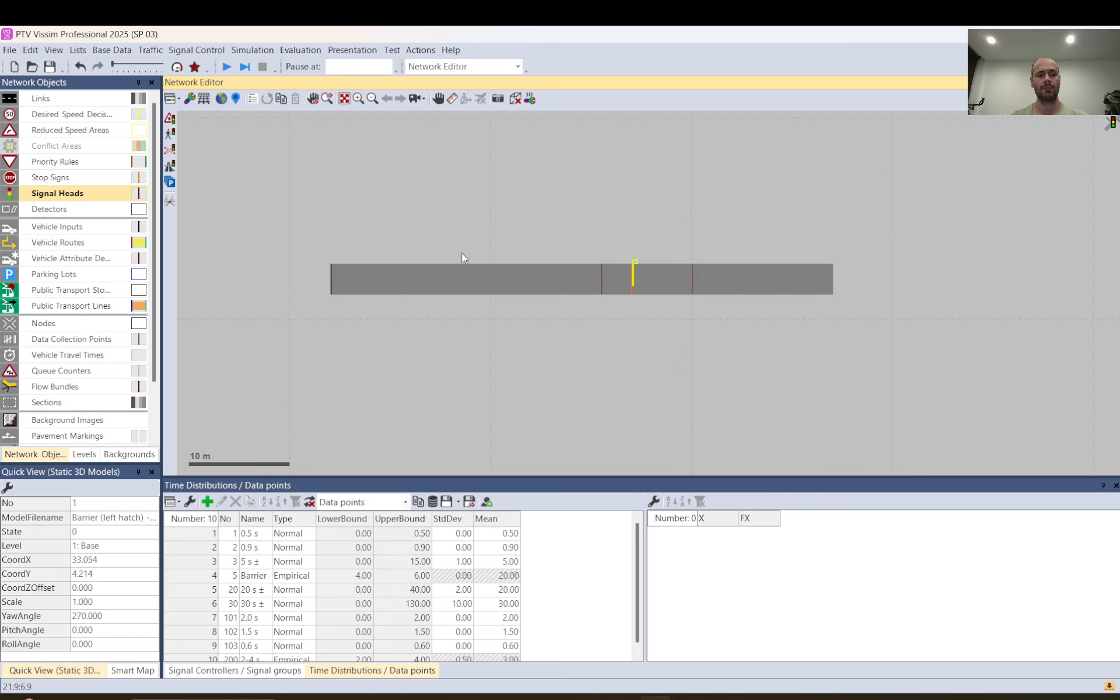
{"action": "scroll", "coordinate": [64, 397], "scroll_direction": "down", "scroll_amount": 3}
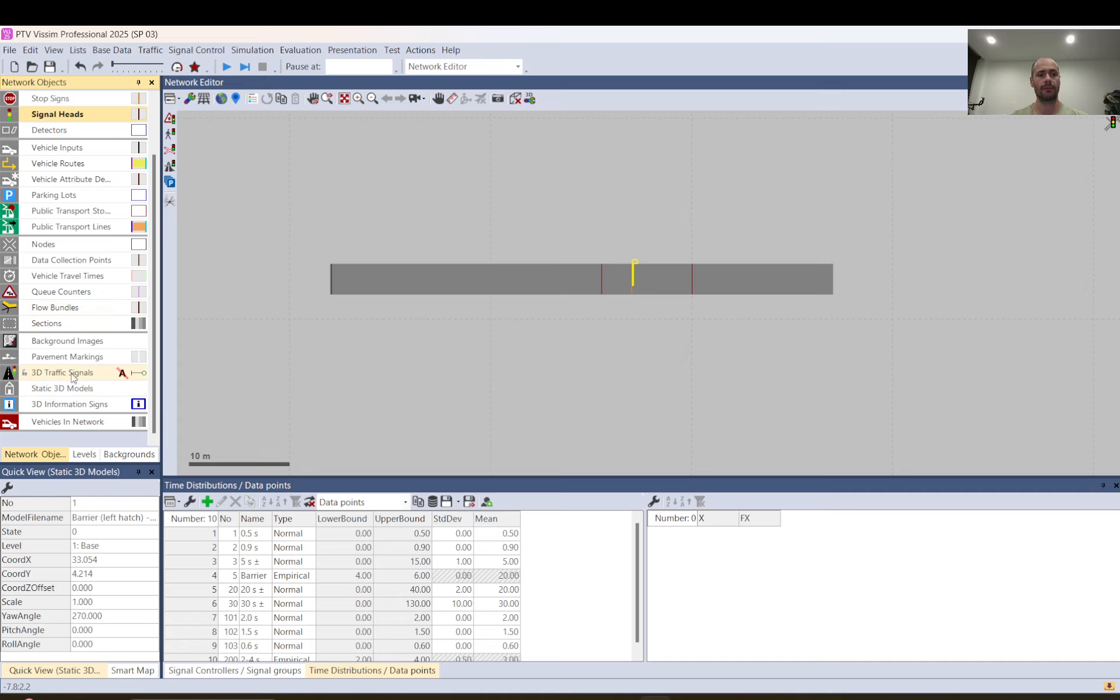
{"action": "left_click", "coordinate": [61, 389]}
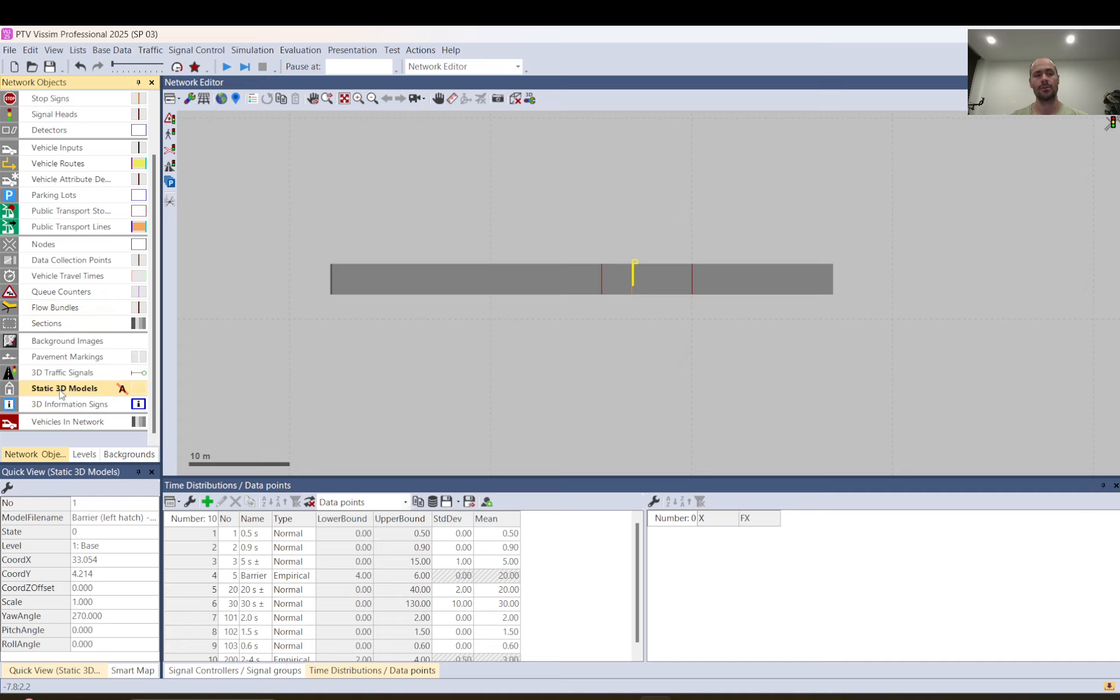
{"action": "right_click", "coordinate": [61, 389]}
{"action": "left_click", "coordinate": [81, 397]}
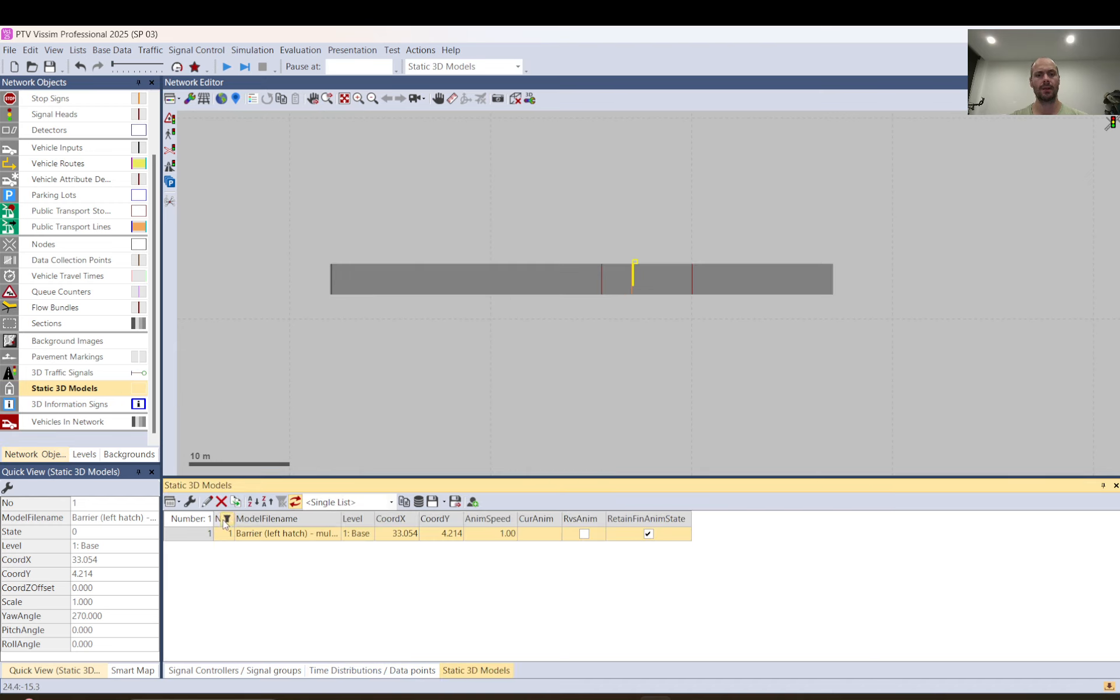
Look through the attributes available for the static 3D models list
{"action": "left_click", "coordinate": [189, 502]}
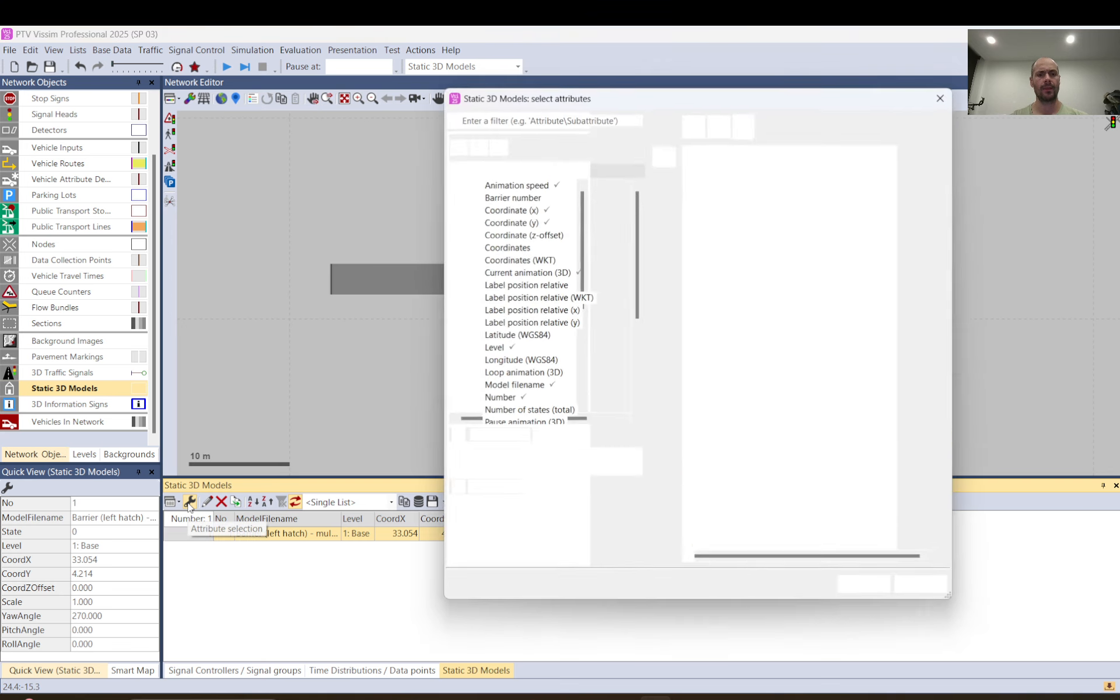
{"action": "scroll", "coordinate": [533, 373], "scroll_direction": "down", "scroll_amount": 1}
{"action": "scroll", "coordinate": [532, 373], "scroll_direction": "down", "scroll_amount": 2}
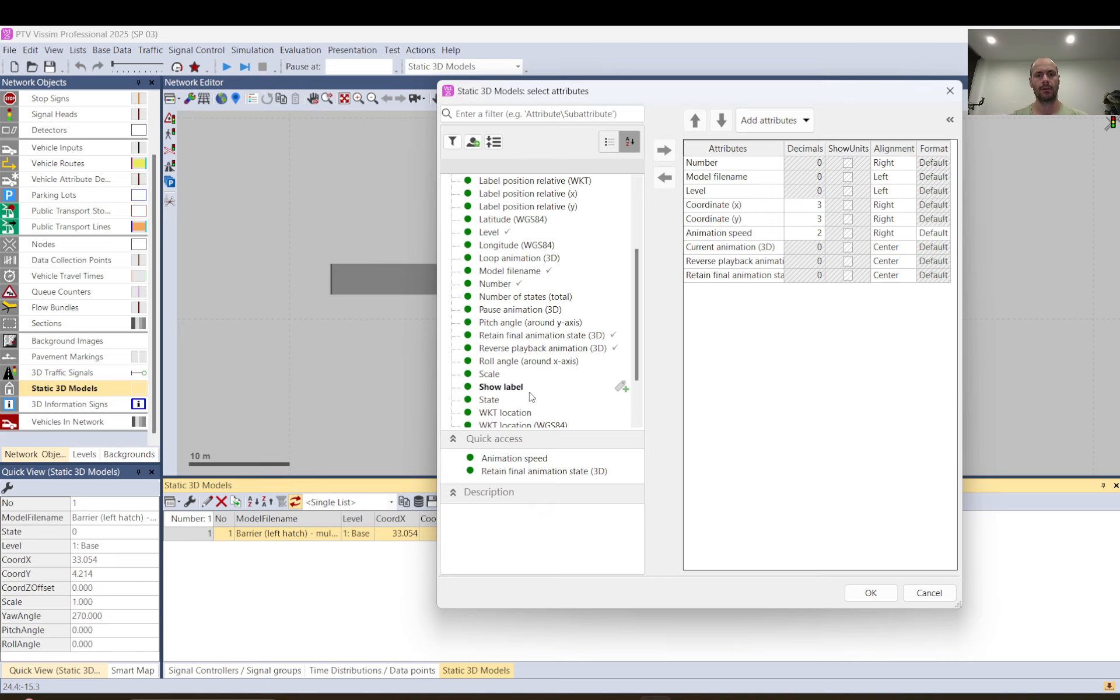
{"action": "left_click", "coordinate": [942, 595]}
Rotate the barrier model on the link by setting its yaw angle to 100
{"action": "left_click", "coordinate": [636, 262]}
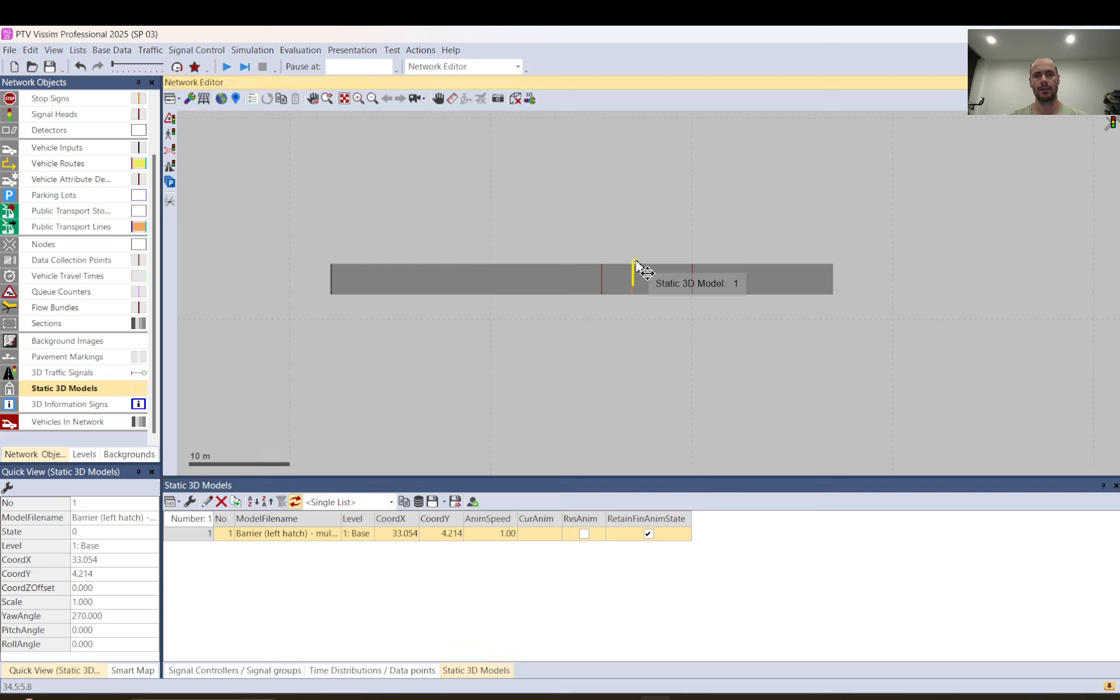
{"action": "double_click", "coordinate": [636, 263]}
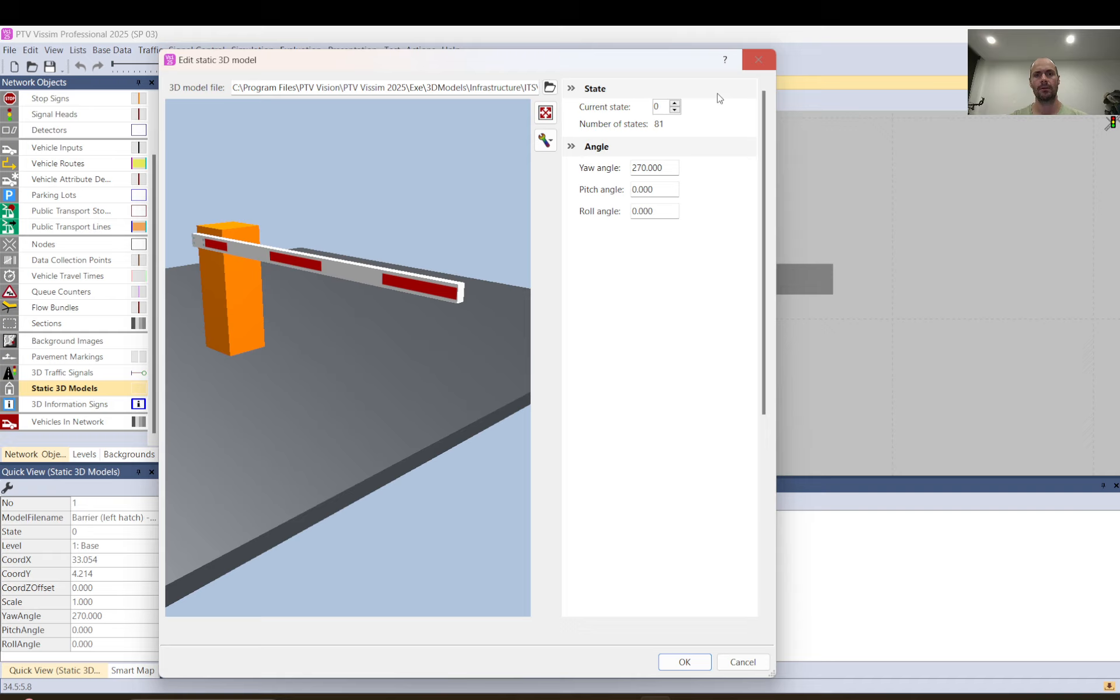
{"action": "left_click", "coordinate": [642, 168]}
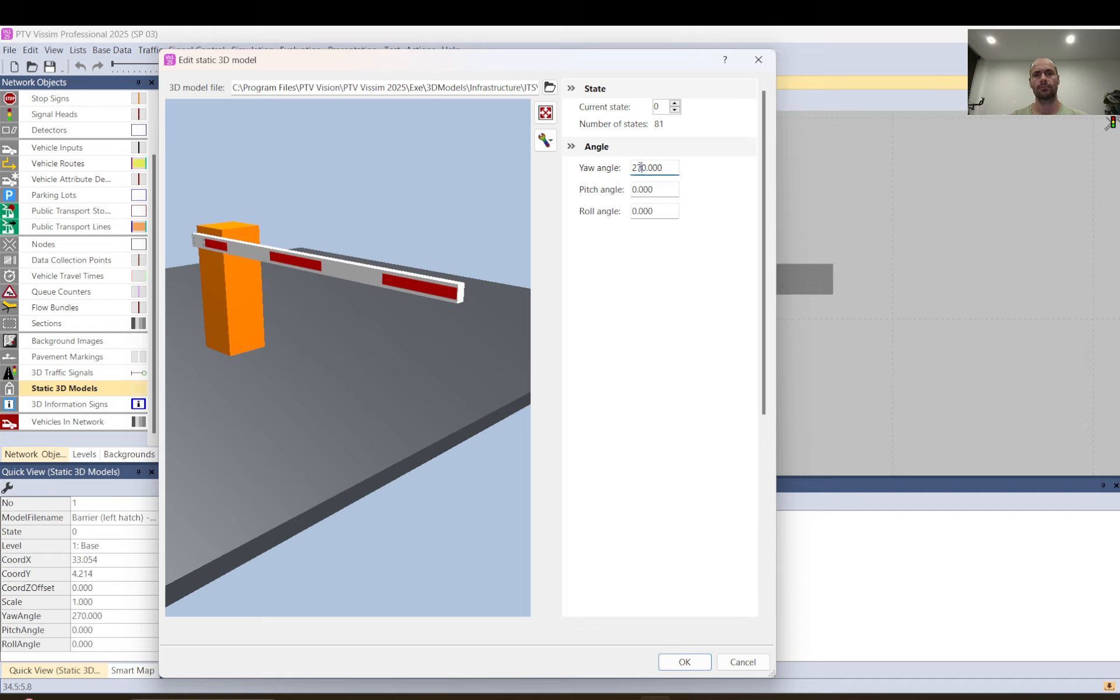
{"action": "type", "text": "10"}
{"action": "key", "text": "Return"}
{"action": "scroll", "coordinate": [641, 267], "scroll_direction": "up", "scroll_amount": 2}
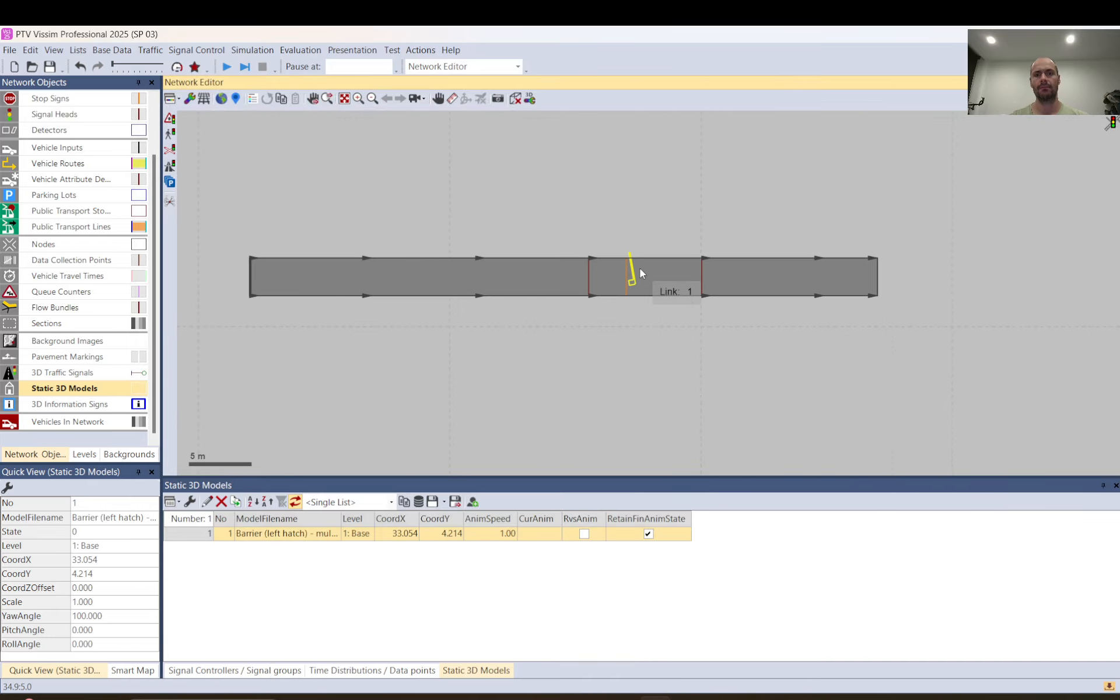
In the 3D view, move the barrier model about 3 m sideways off the link
{"action": "left_click", "coordinate": [513, 100]}
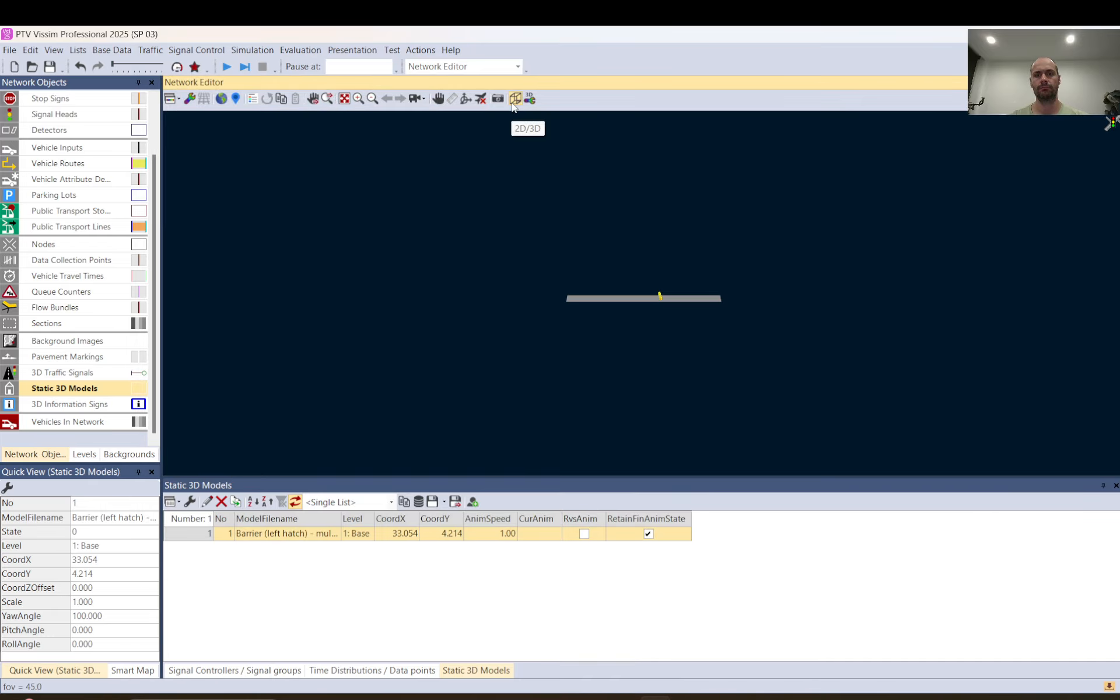
{"action": "scroll", "coordinate": [663, 304], "scroll_direction": "up", "scroll_amount": 3}
{"action": "scroll", "coordinate": [663, 302], "scroll_direction": "up", "scroll_amount": 4}
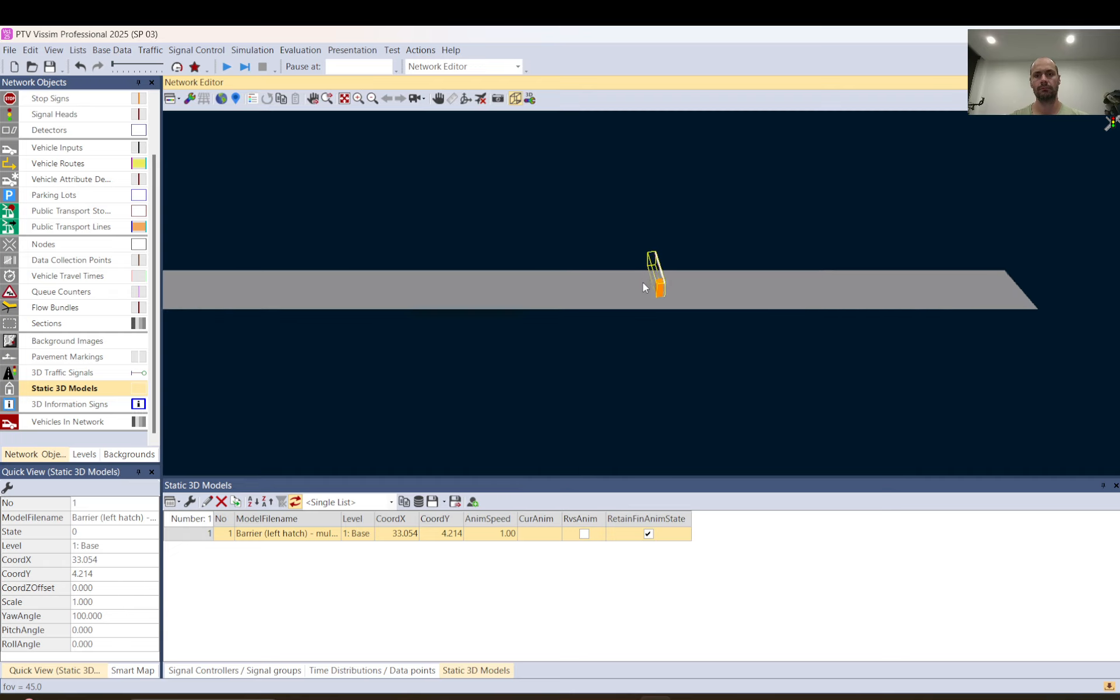
{"action": "scroll", "coordinate": [649, 282], "scroll_direction": "up", "scroll_amount": 2}
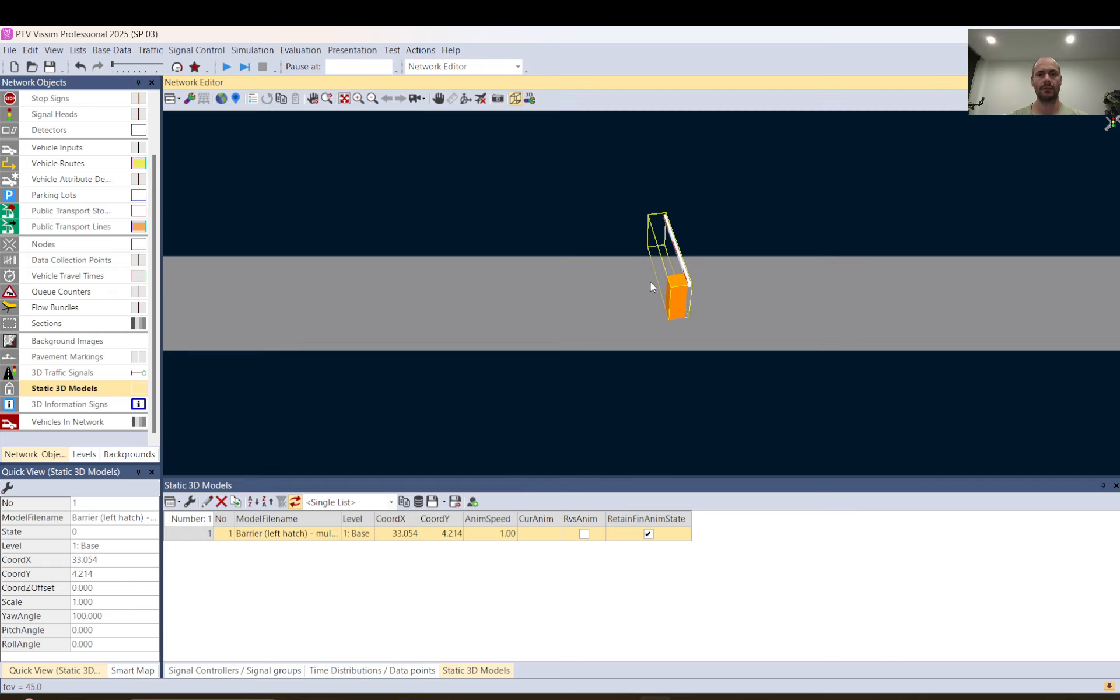
{"action": "left_click_drag", "start_coordinate": [677, 317], "coordinate": [669, 239]}
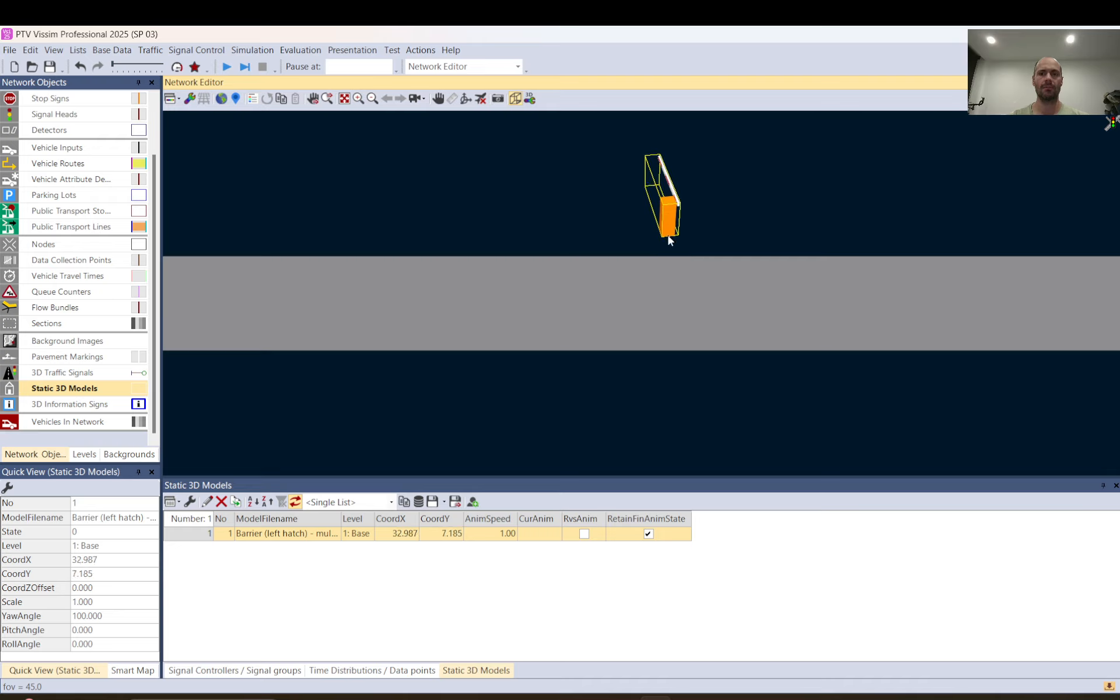
Undo the barrier model's move and rotation, and return the network to the 2D view with nothing selected
{"action": "key", "text": "ctrl+z"}
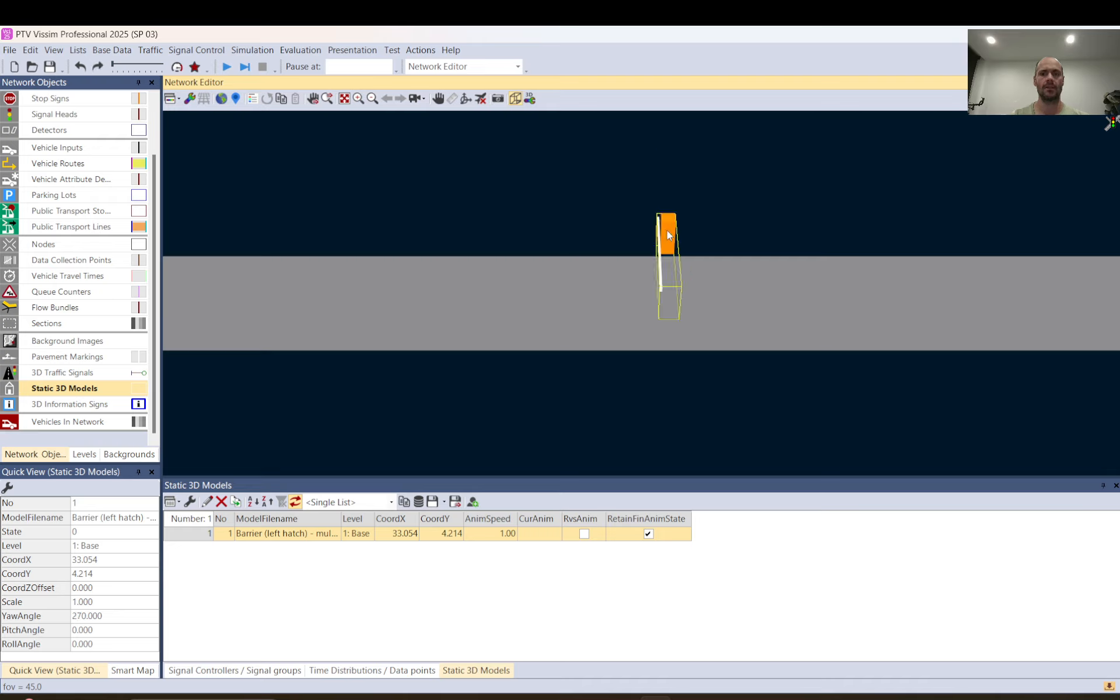
{"action": "left_click", "coordinate": [516, 98]}
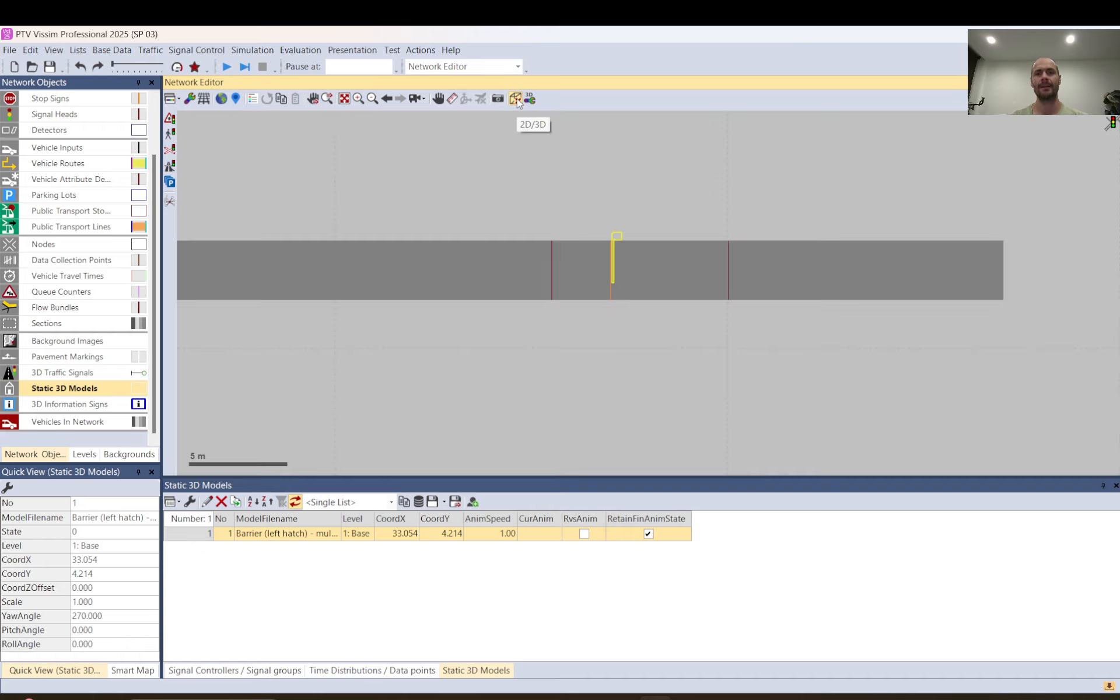
{"action": "left_click", "coordinate": [580, 292]}
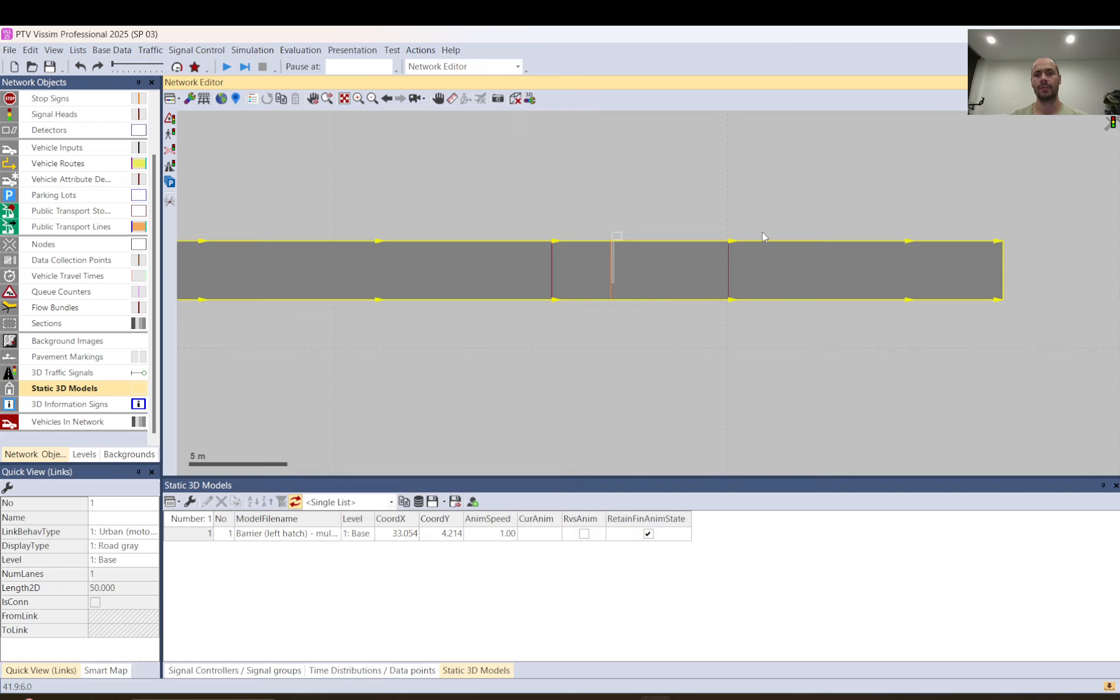
{"action": "left_click", "coordinate": [722, 216]}
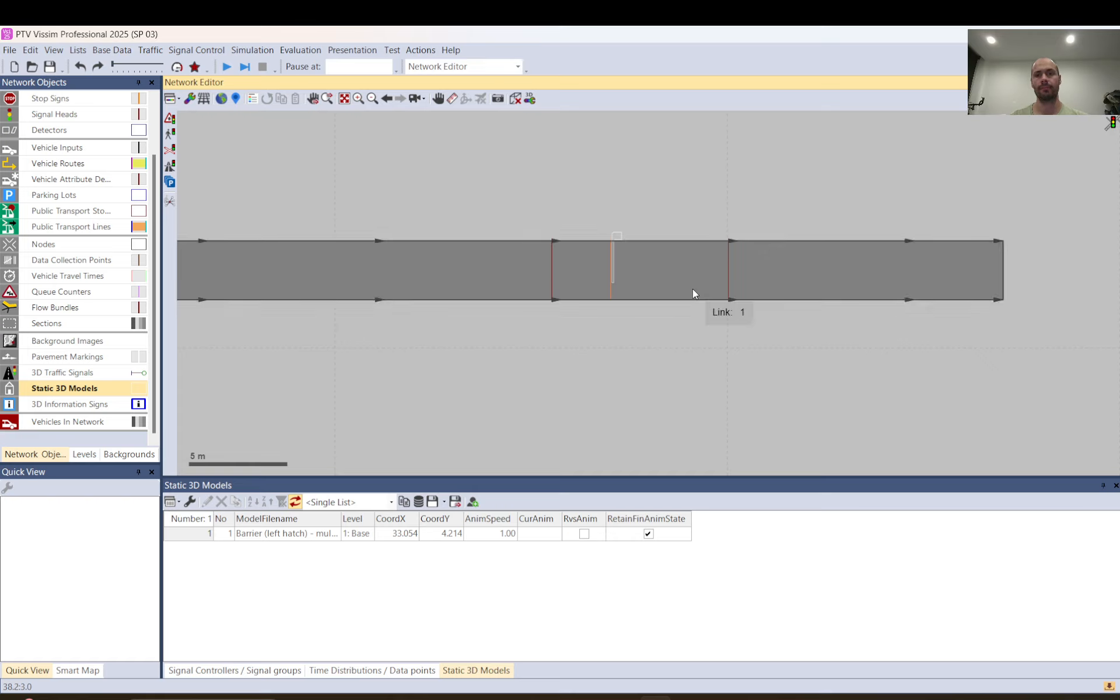
Inspect the two vehicle attribute decisions located before and after the barrier on the link
{"action": "scroll", "coordinate": [694, 294], "scroll_direction": "down", "scroll_amount": 1}
{"action": "left_click", "coordinate": [609, 291]}
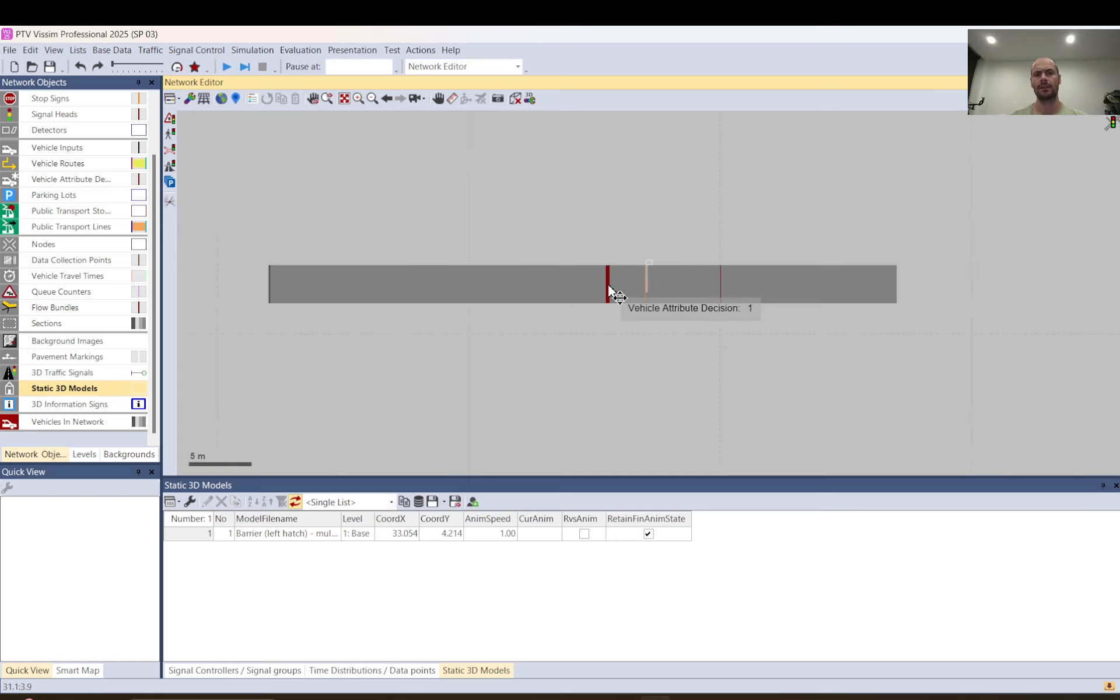
{"action": "left_click", "coordinate": [719, 295]}
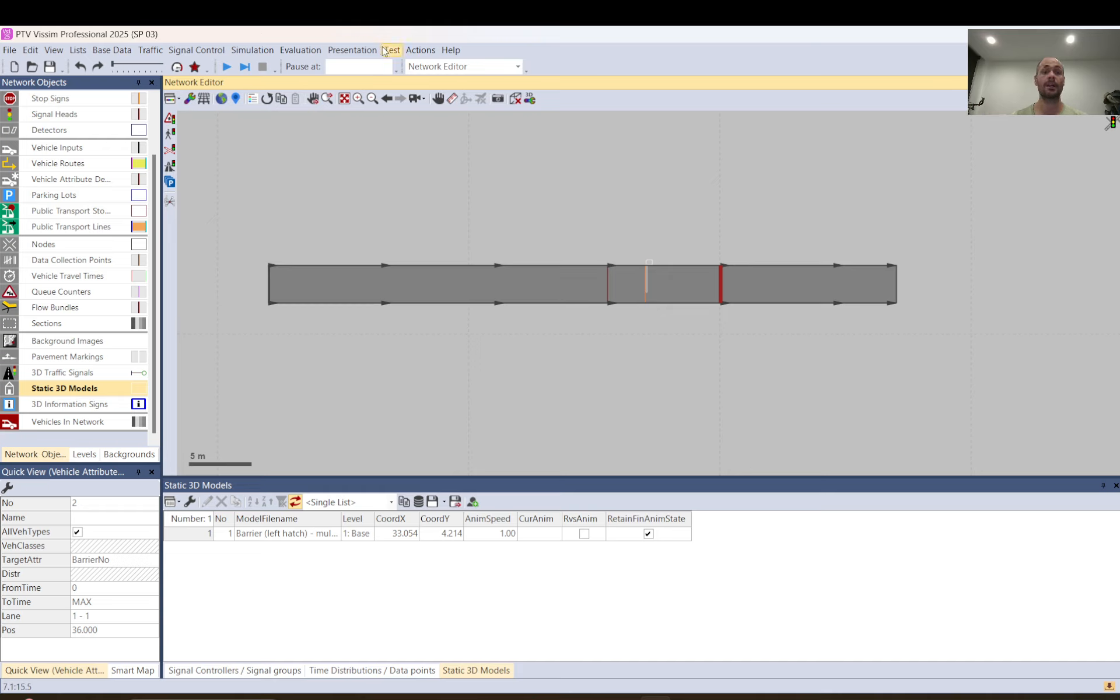
Show the attribute modifications list, then examine the object filter and formula of the Barrier: Open modification without changing it
{"action": "left_click", "coordinate": [421, 49]}
{"action": "left_click", "coordinate": [391, 68]}
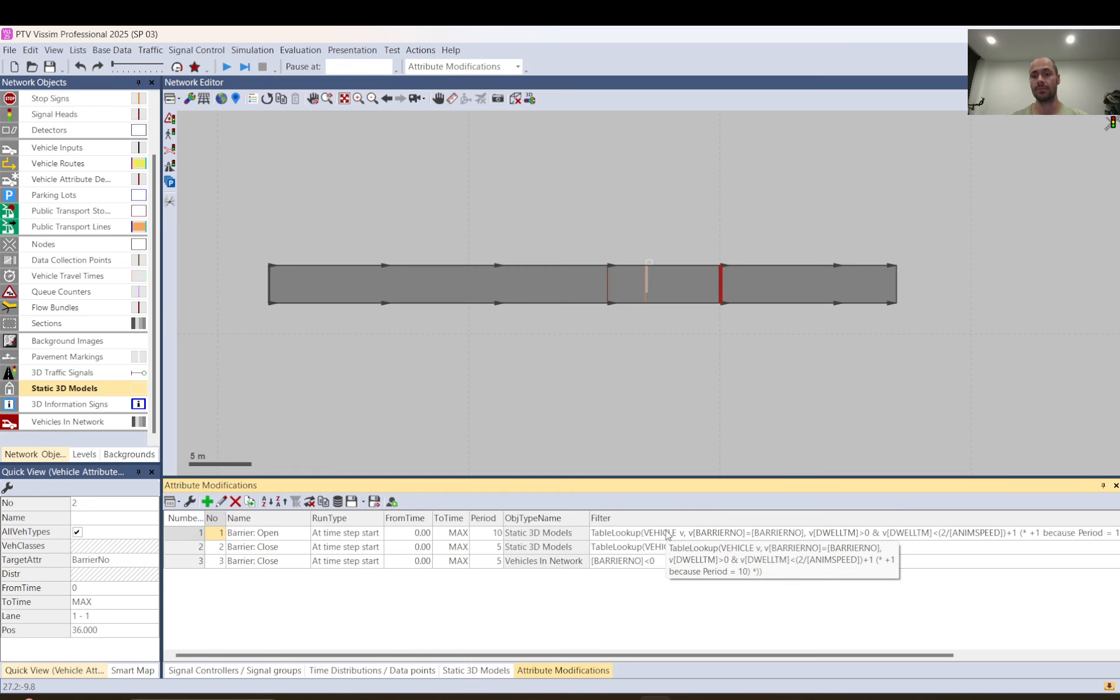
{"action": "double_click", "coordinate": [187, 536]}
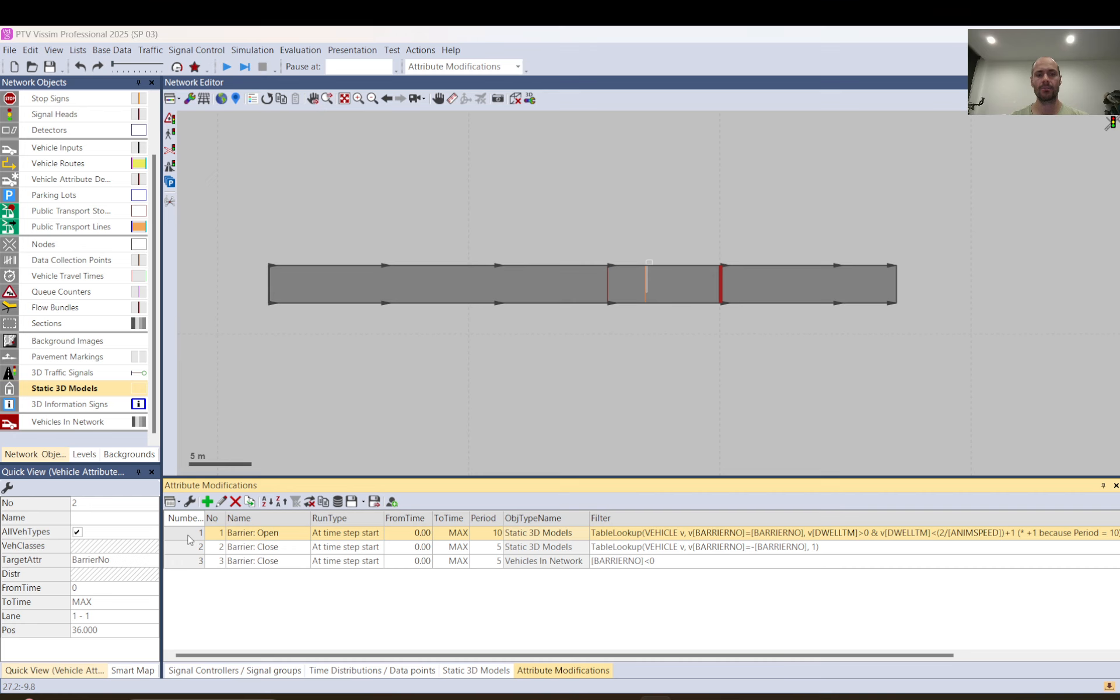
{"action": "left_click", "coordinate": [703, 174]}
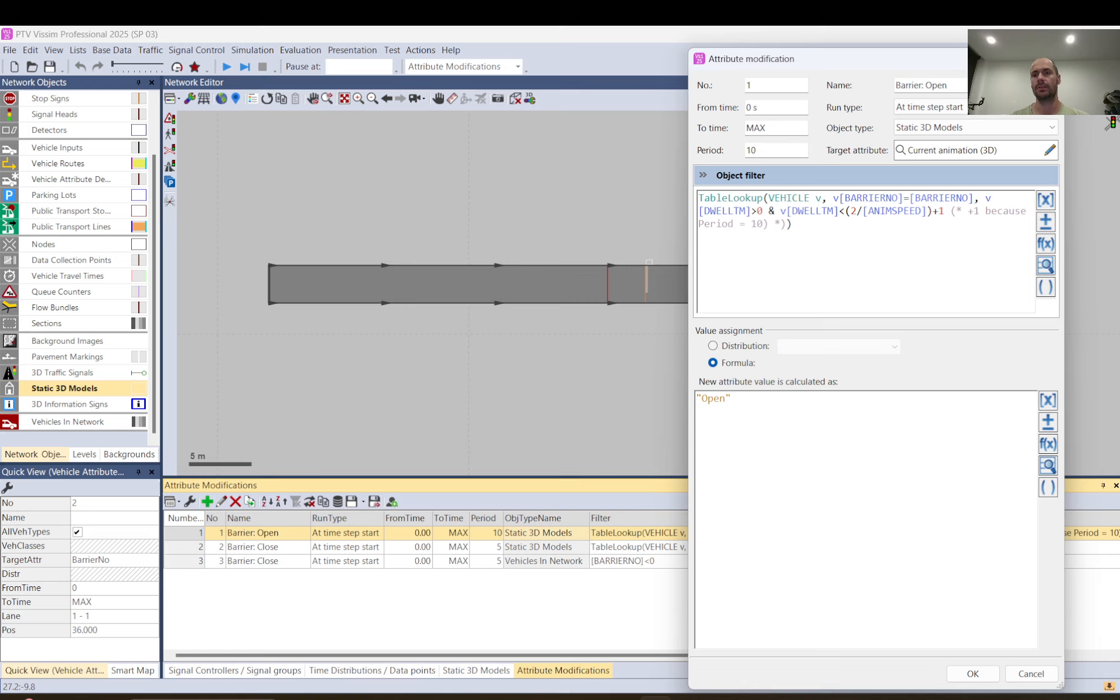
{"action": "left_click", "coordinate": [1049, 59]}
{"action": "left_click", "coordinate": [694, 214]}
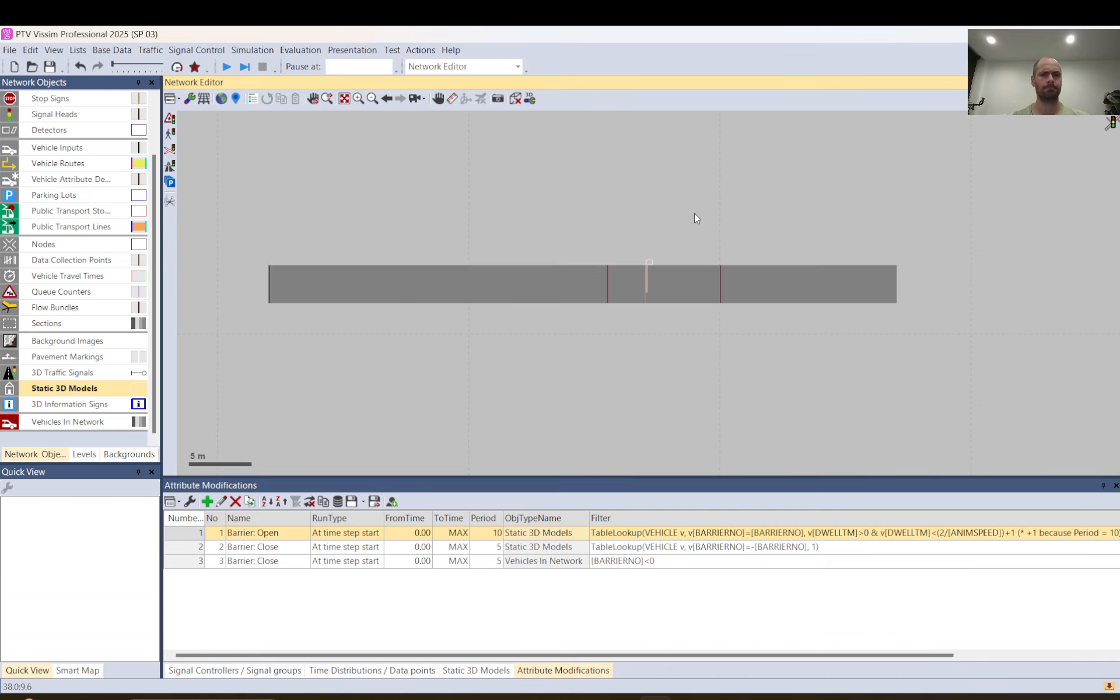
Check which vehicle class and dwell time distribution the stop sign at the barrier uses, leaving its settings unchanged
{"action": "double_click", "coordinate": [644, 299]}
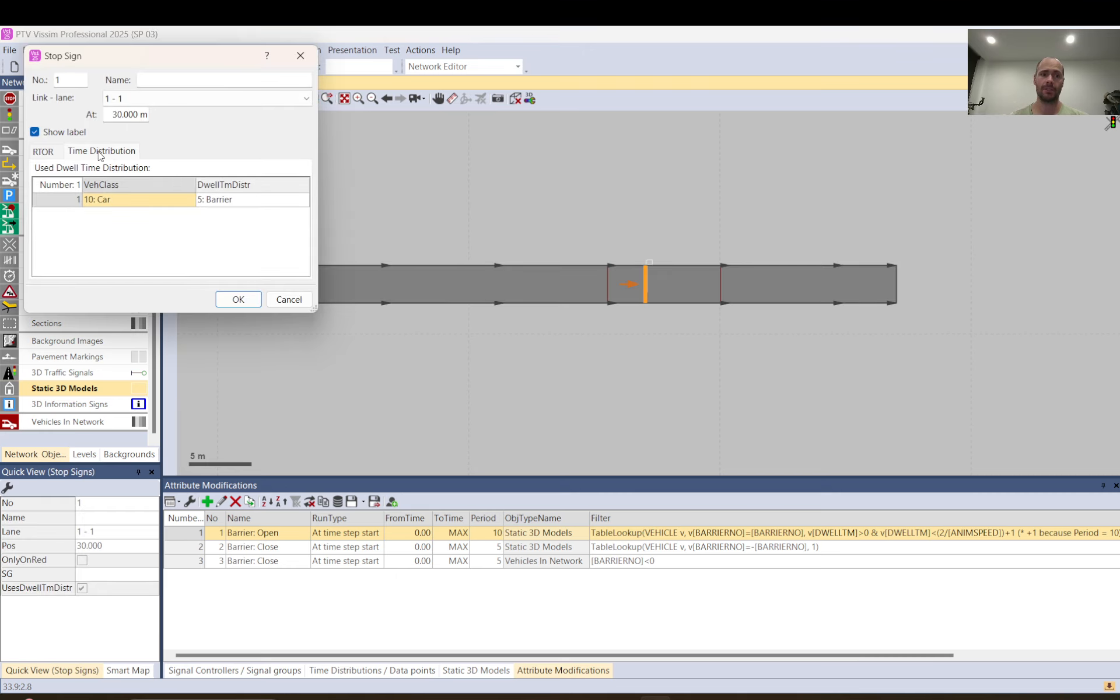
{"action": "left_click", "coordinate": [62, 153]}
{"action": "left_click", "coordinate": [98, 157]}
{"action": "left_click", "coordinate": [138, 201]}
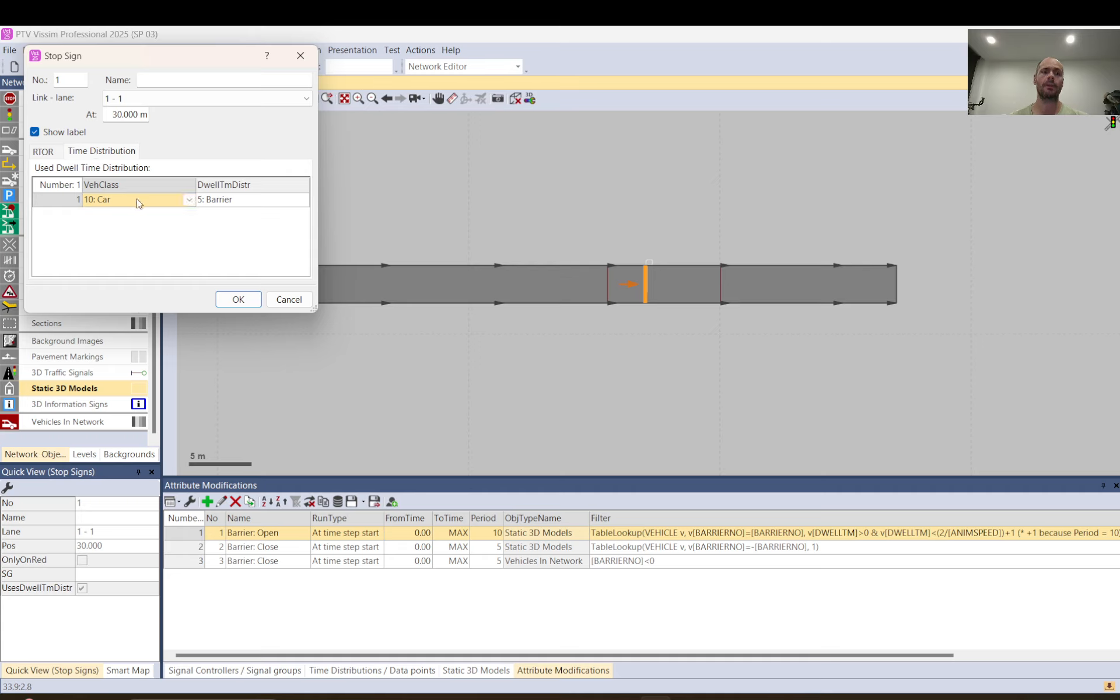
{"action": "left_click", "coordinate": [250, 202]}
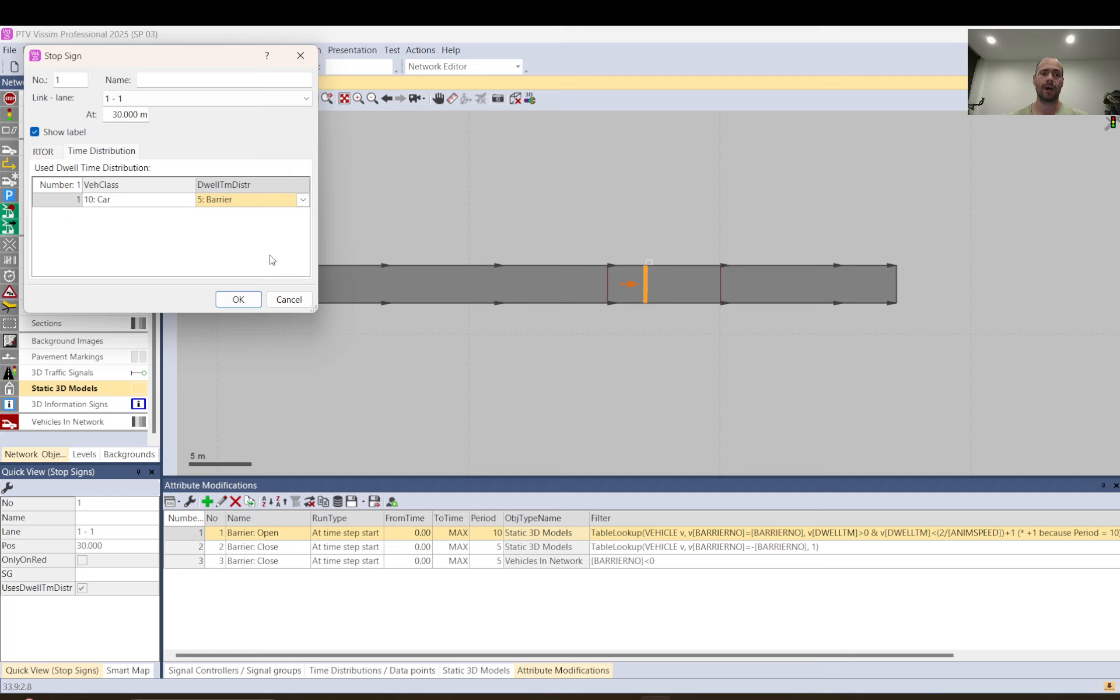
{"action": "left_click", "coordinate": [285, 301]}
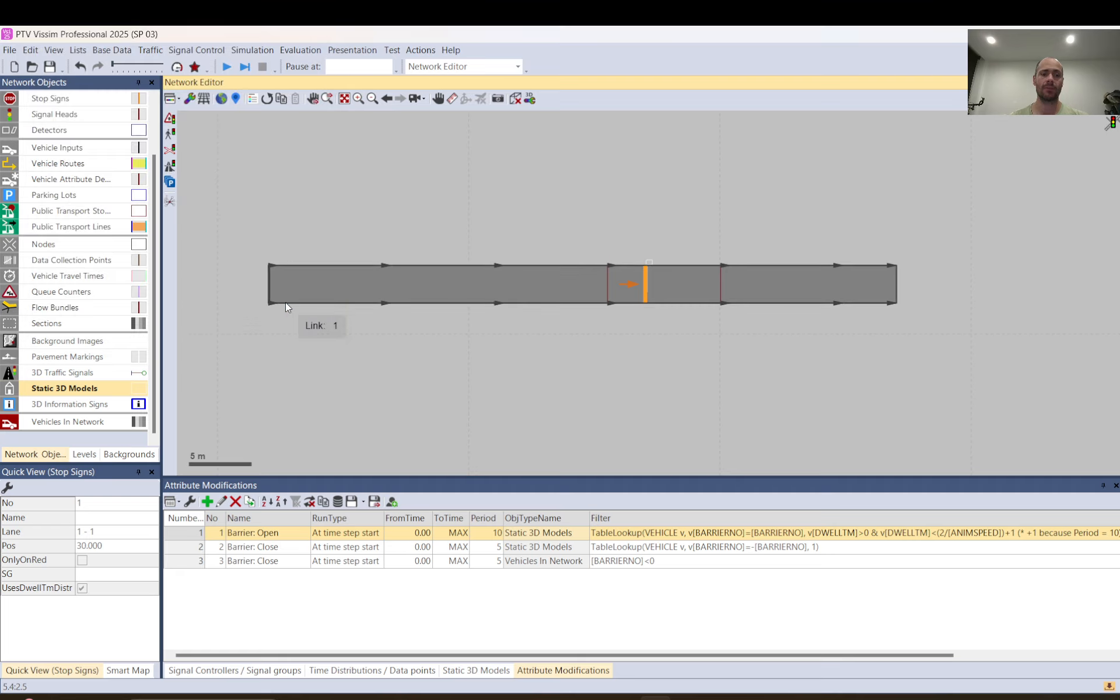
Set the Barrier time distribution's lower limit to 10 s and its upper limit to 20 s
{"action": "left_click", "coordinate": [99, 52]}
{"action": "mouse_move", "coordinate": [95, 167]}
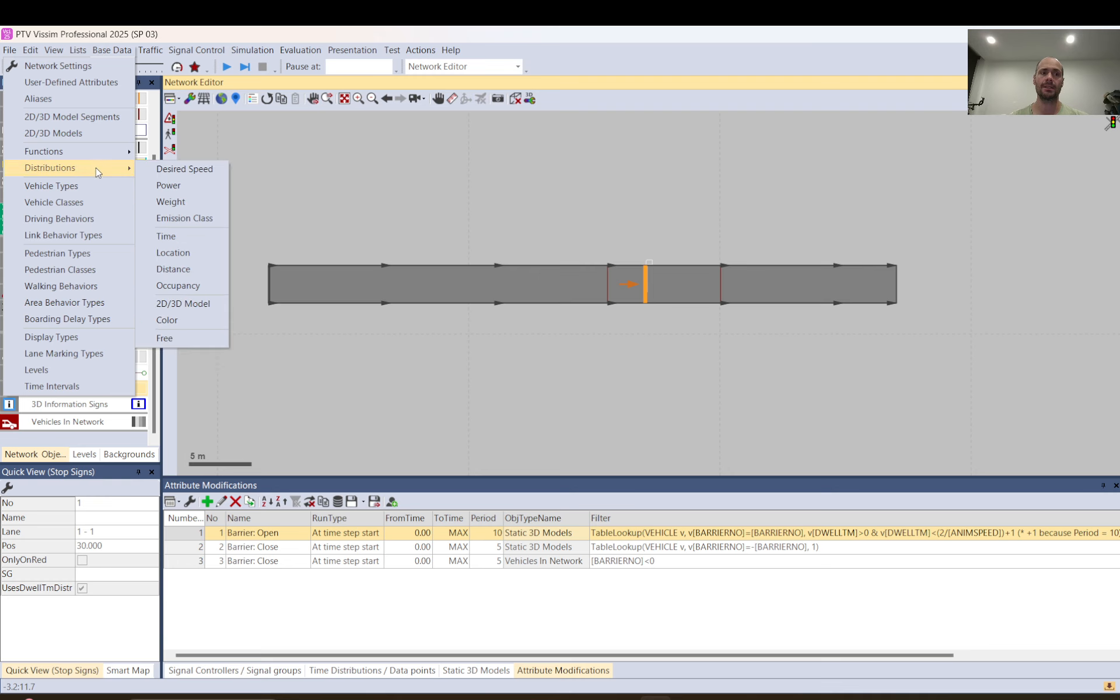
{"action": "left_click", "coordinate": [177, 239]}
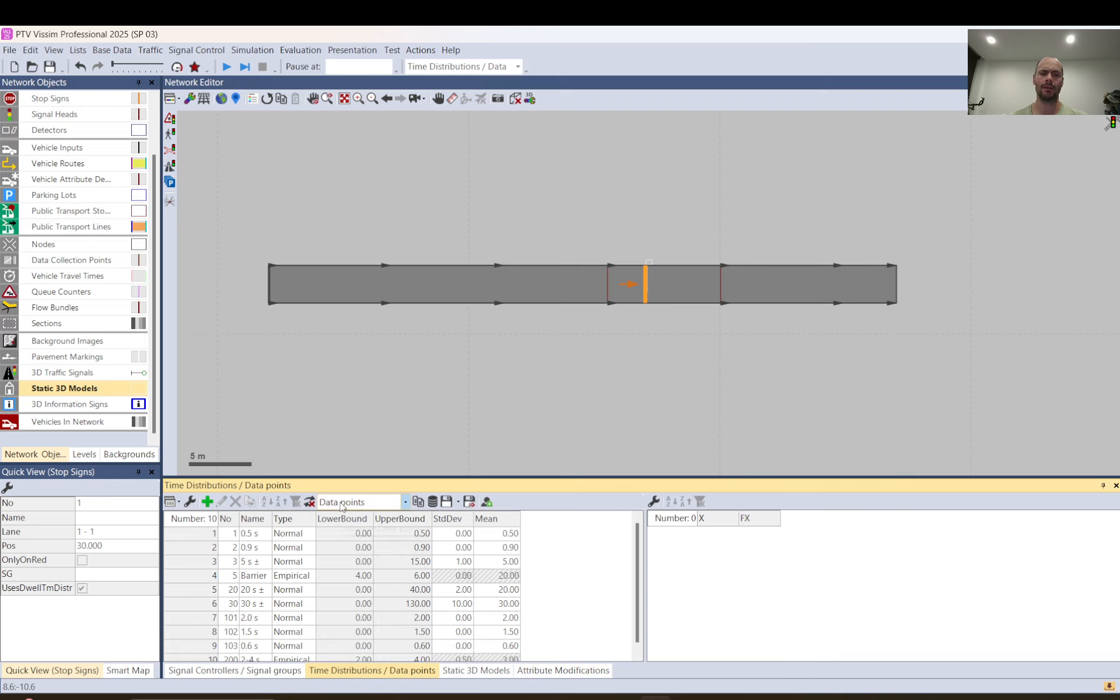
{"action": "double_click", "coordinate": [203, 577]}
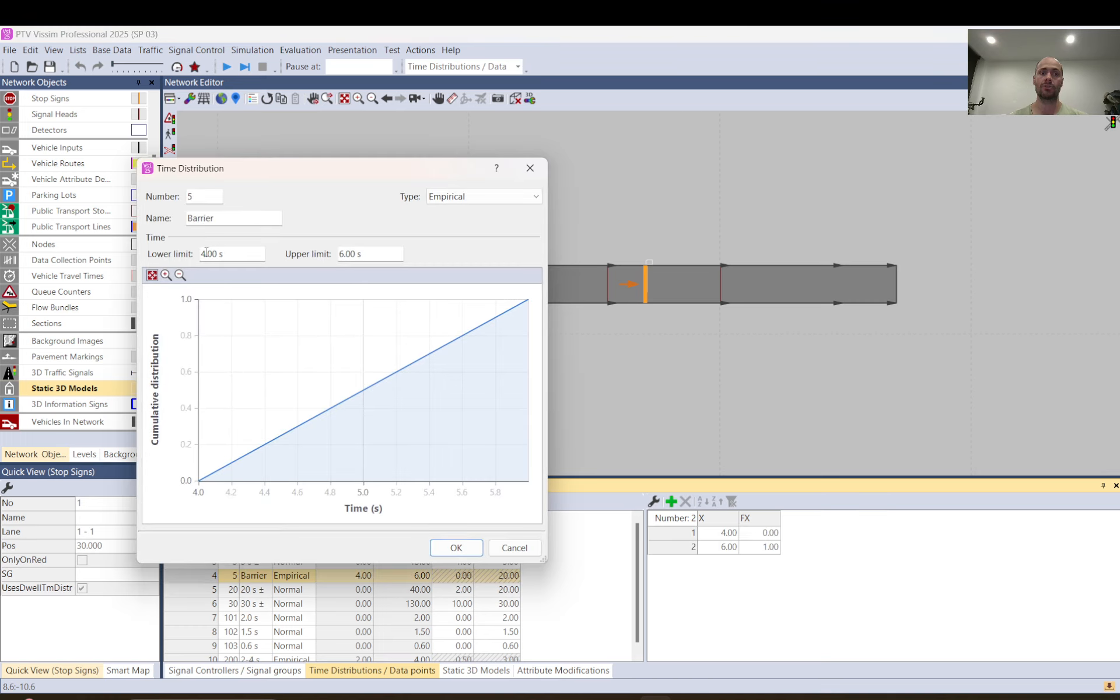
{"action": "left_click", "coordinate": [206, 252]}
{"action": "key", "text": "BackSpace"}
{"action": "type", "text": "10"}
{"action": "left_click", "coordinate": [338, 254]}
{"action": "key", "text": "Delete"}
{"action": "type", "text": "20"}
{"action": "left_click", "coordinate": [456, 547]}
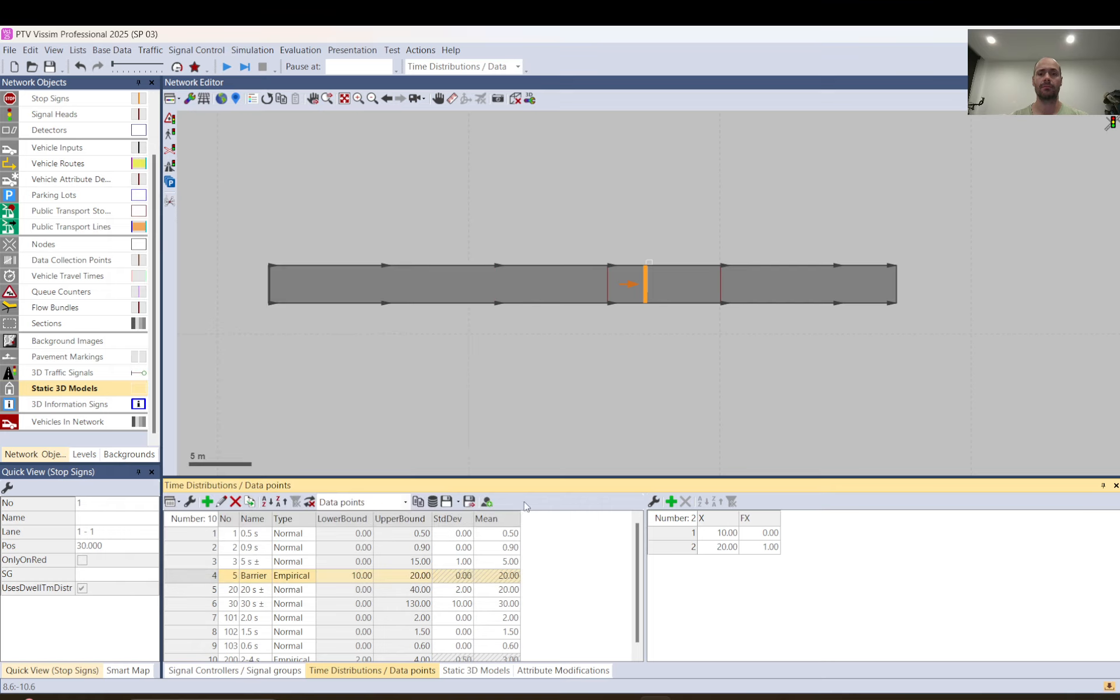
Show the network in the 3D view and leave no object selected
{"action": "left_click", "coordinate": [517, 100]}
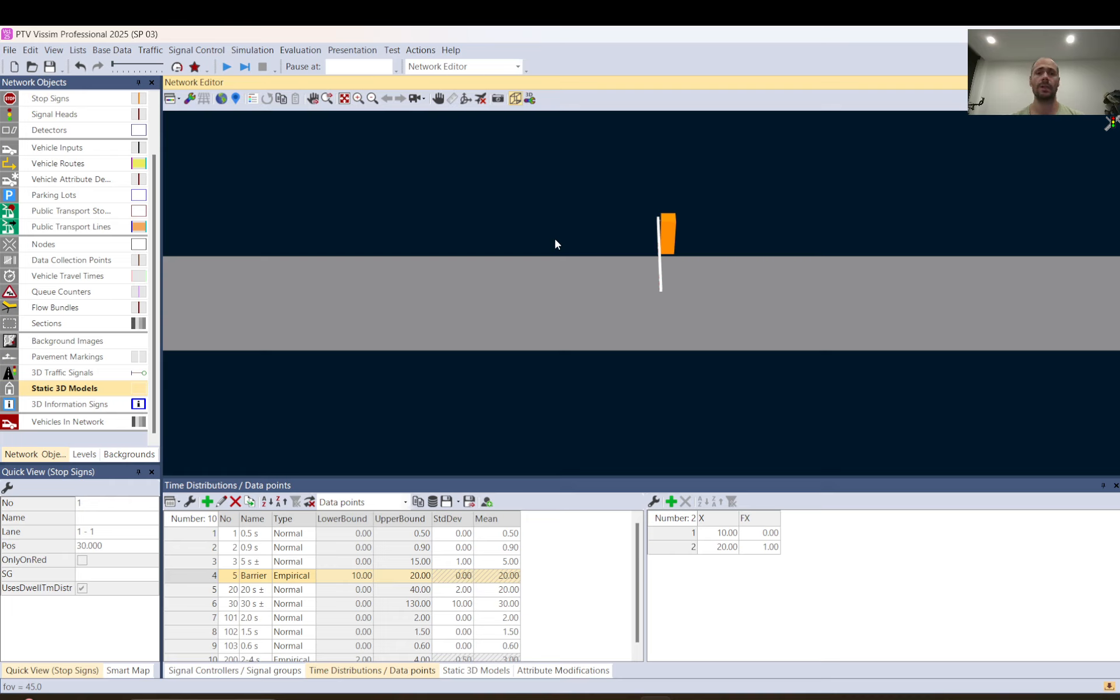
{"action": "left_click", "coordinate": [596, 280]}
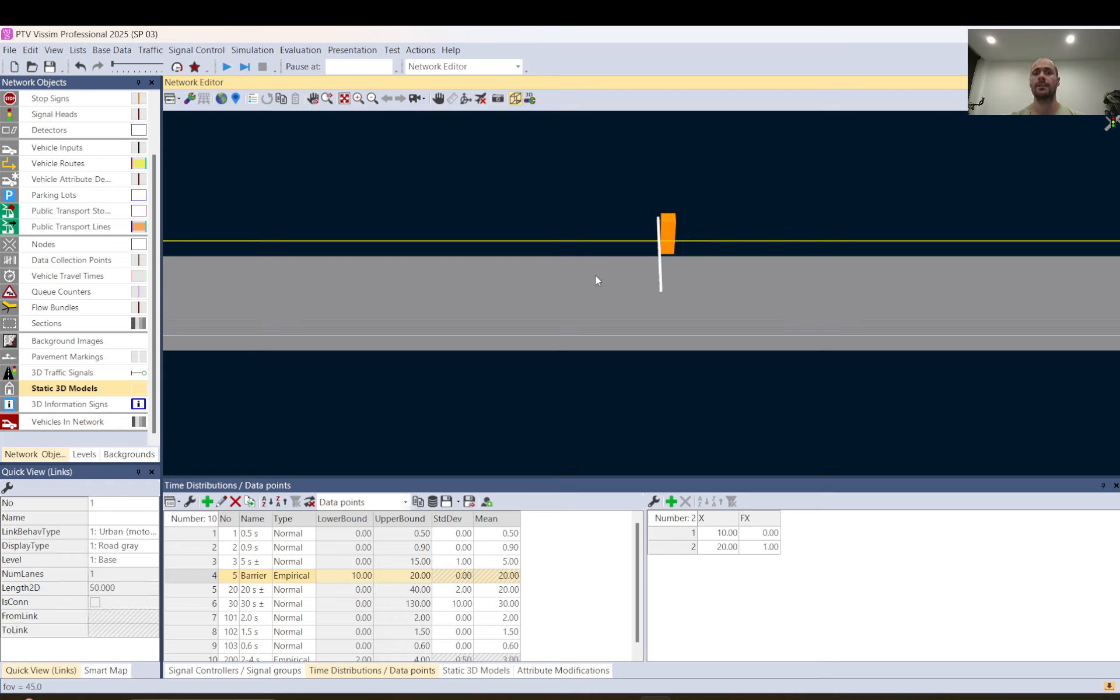
{"action": "left_click", "coordinate": [586, 181]}
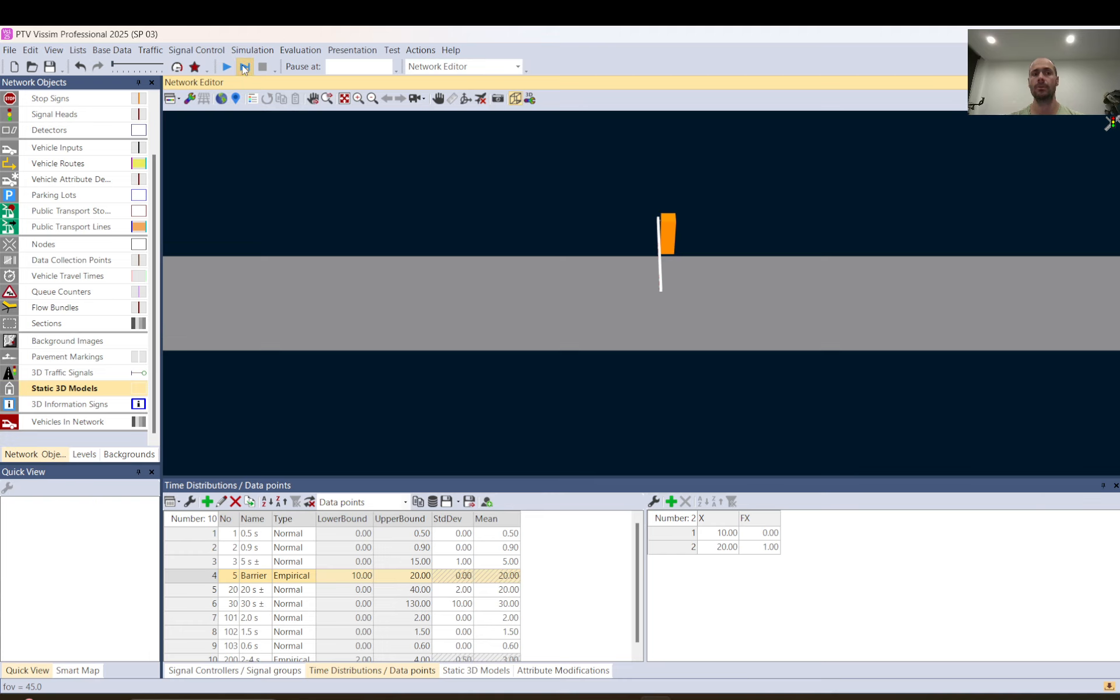
Save the network as a.inpx in the Barriers (Animated) folder and acknowledge the notice about additional files
{"action": "key", "text": "ctrl+s"}
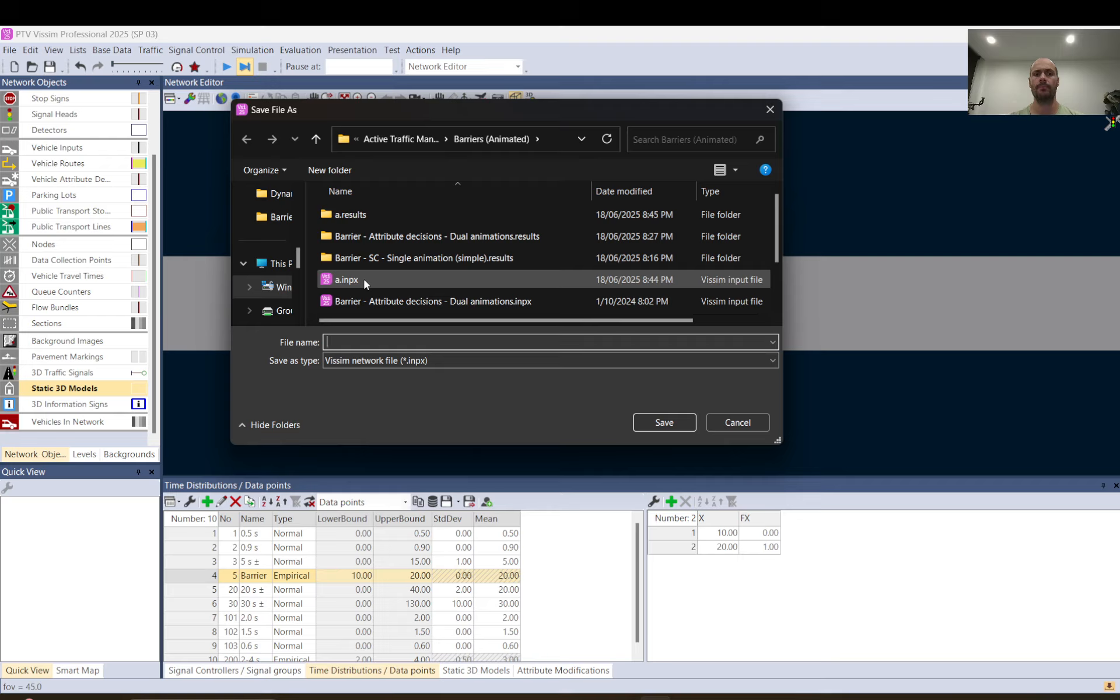
{"action": "double_click", "coordinate": [364, 279]}
{"action": "key", "text": "Left"}
{"action": "key", "text": "Return"}
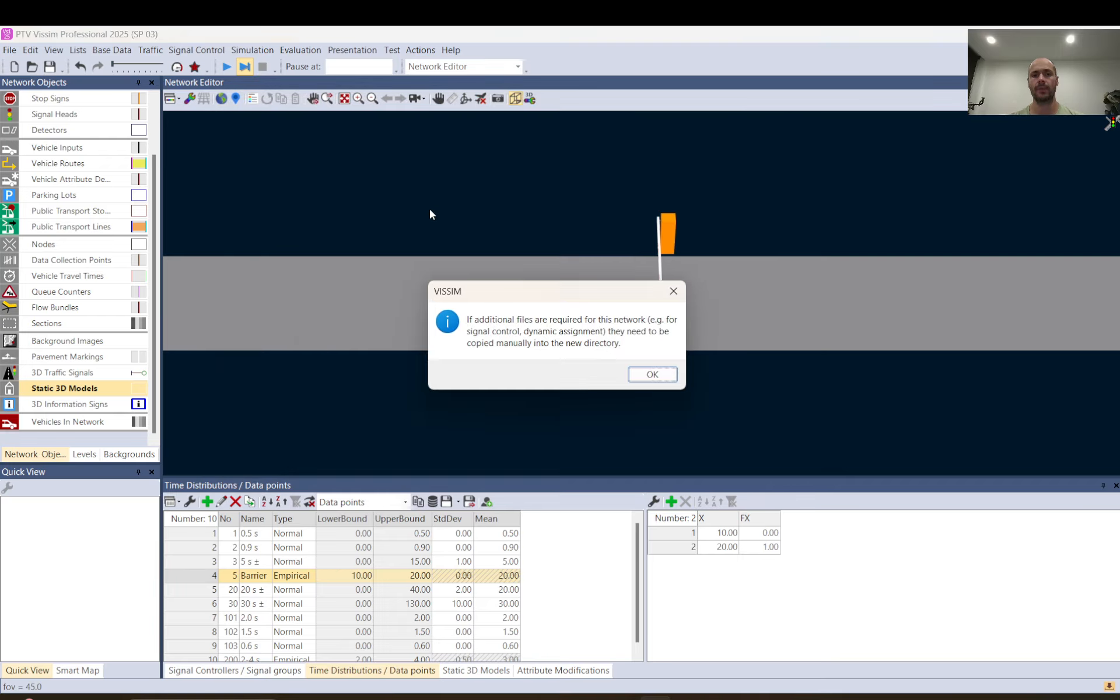
{"action": "key", "text": "Return"}
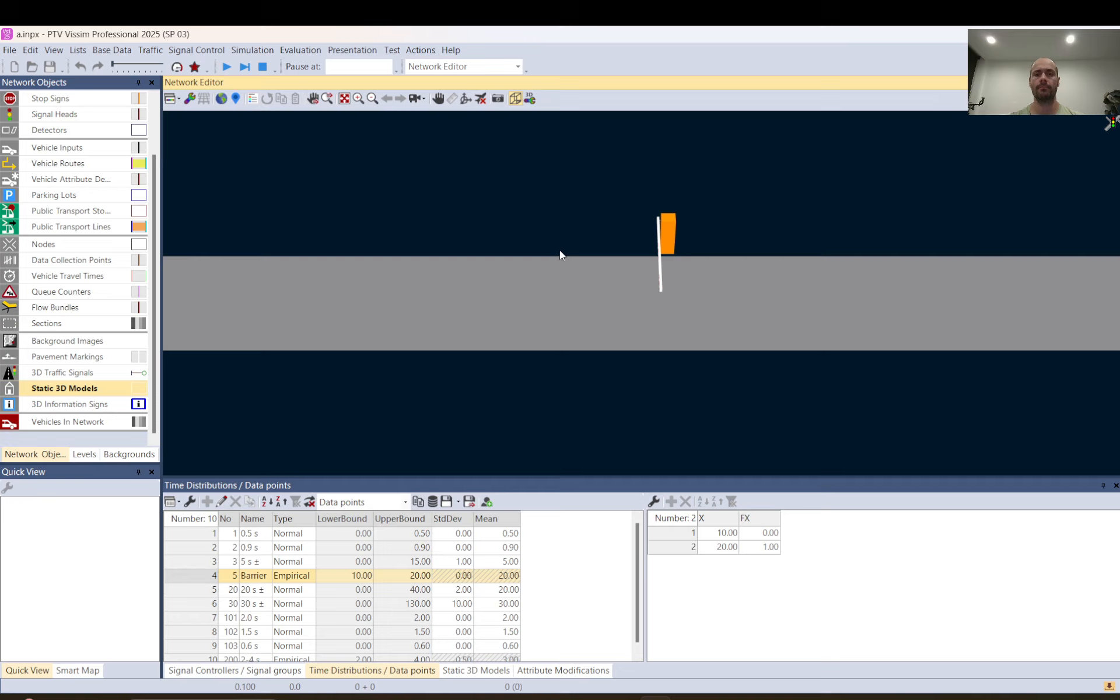
Advance the simulation and rotate the 3D view to an oblique angle to watch vehicles at the barrier
{"action": "left_click", "coordinate": [244, 66]}
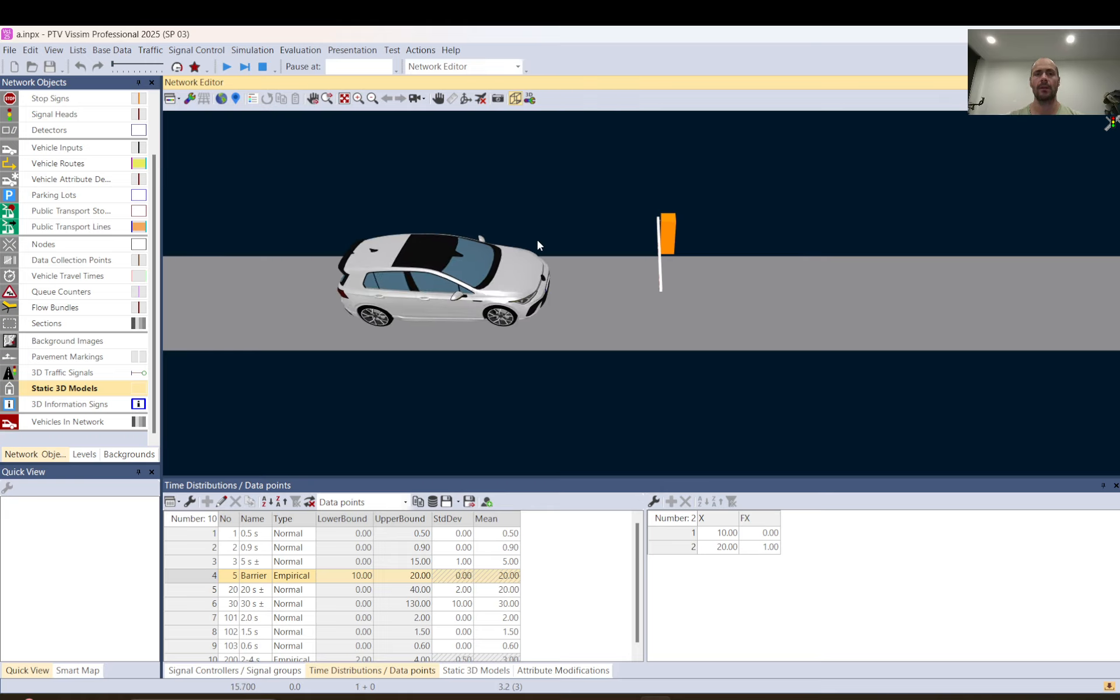
{"action": "left_click", "coordinate": [466, 98]}
{"action": "left_click_drag", "start_coordinate": [495, 262], "coordinate": [531, 242]}
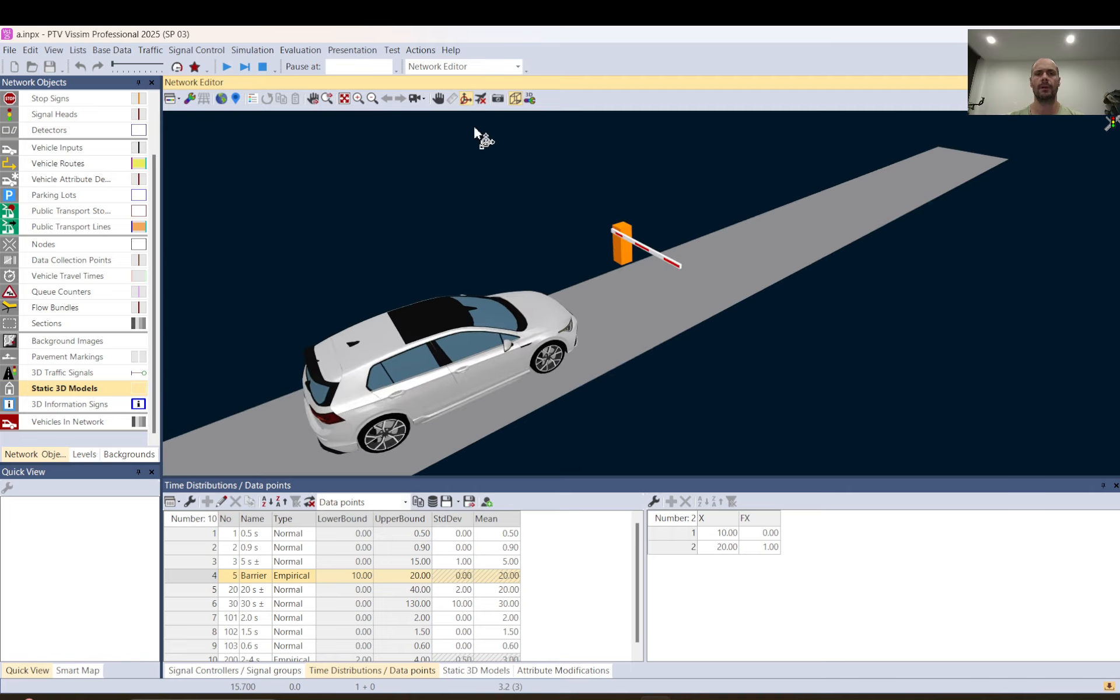
{"action": "left_click", "coordinate": [437, 346]}
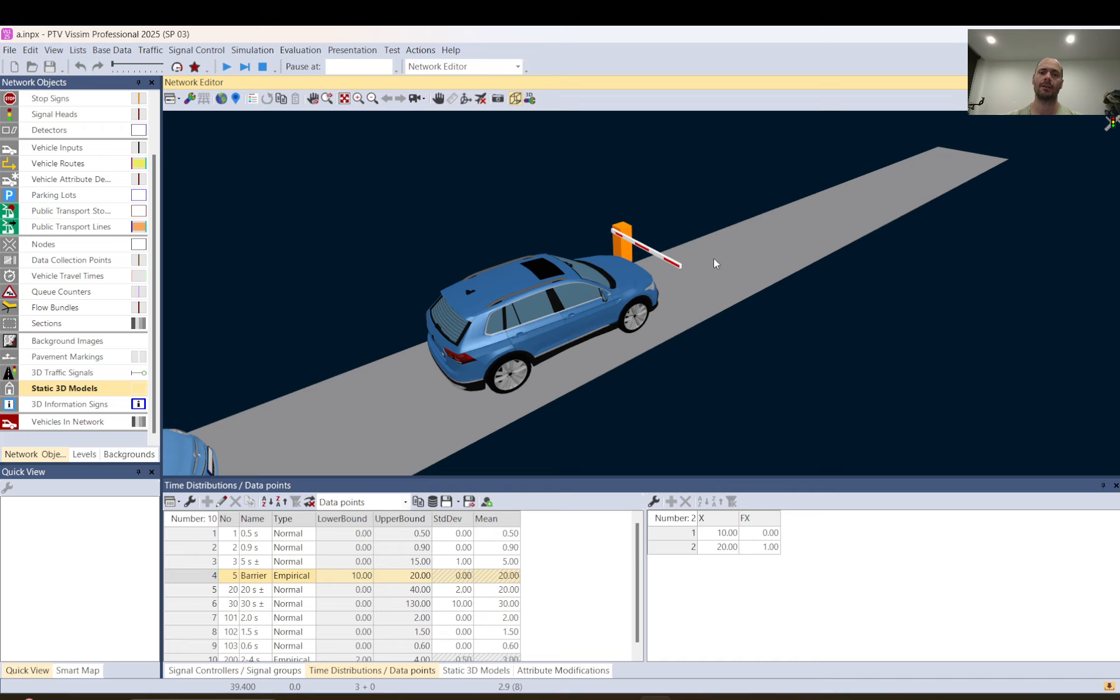
Return to the 2D view and try to move the whole link with its barrier objects while the simulation is active
{"action": "left_click", "coordinate": [515, 98]}
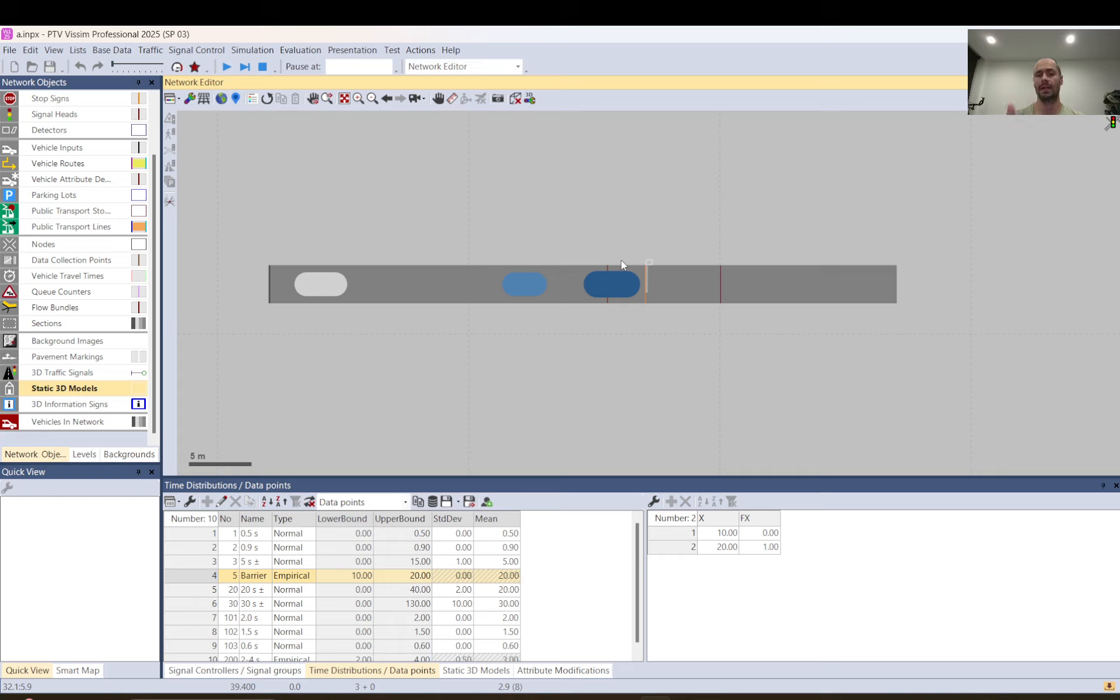
{"action": "scroll", "coordinate": [649, 300], "scroll_direction": "up", "scroll_amount": 2}
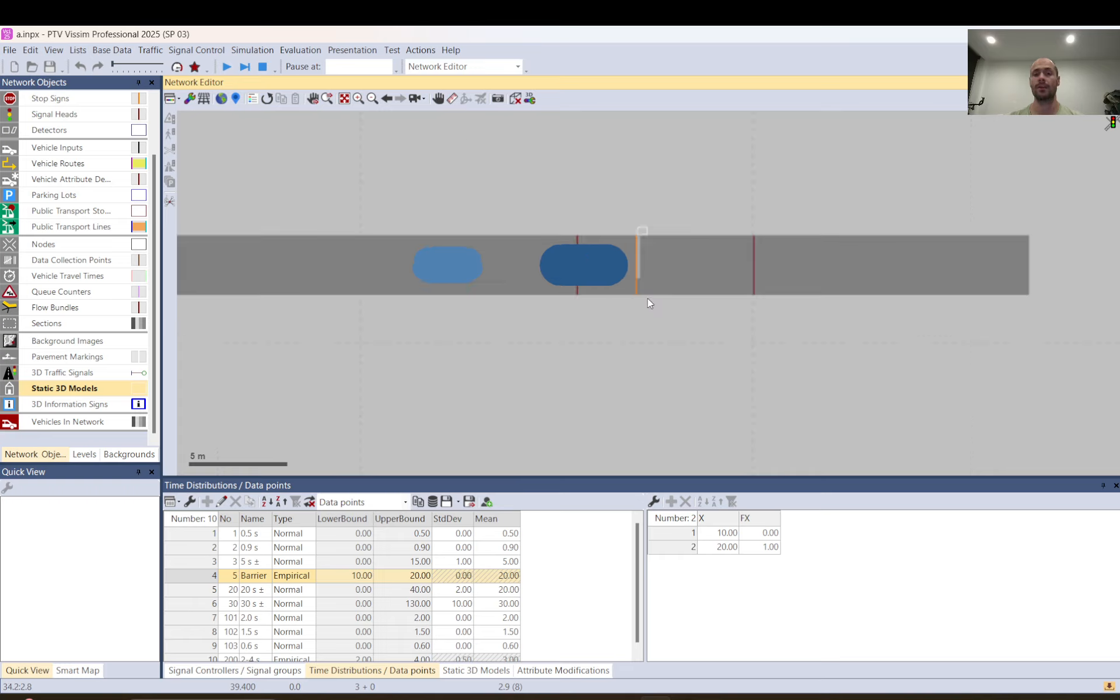
{"action": "scroll", "coordinate": [628, 302], "scroll_direction": "down", "scroll_amount": 2}
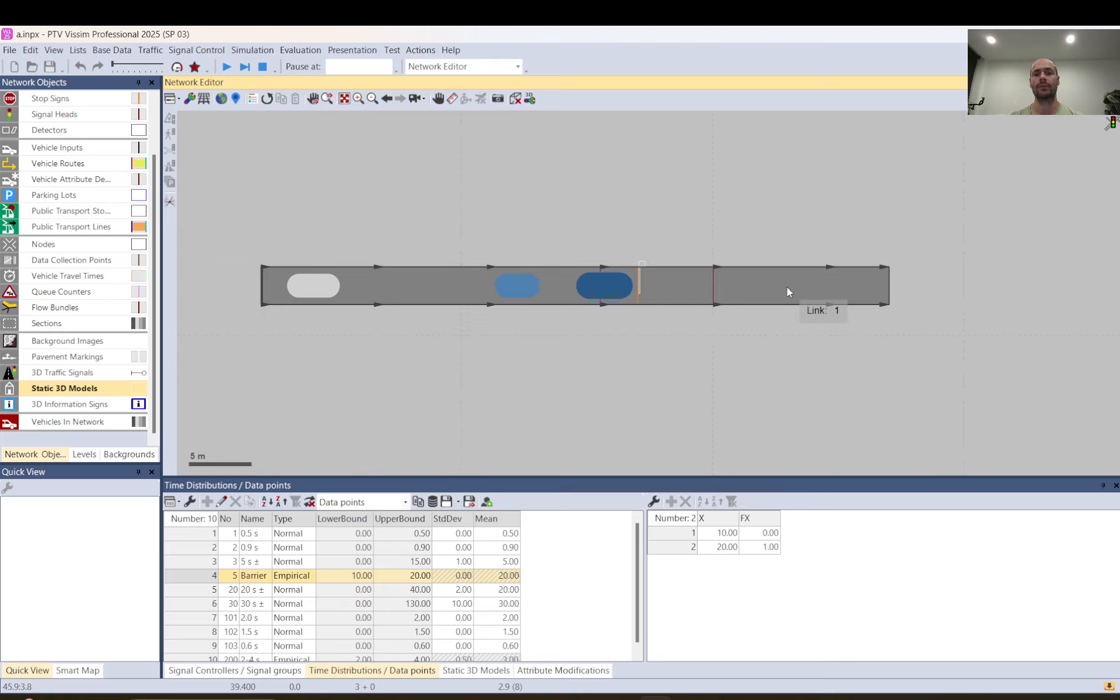
{"action": "left_click_drag", "start_coordinate": [987, 139], "coordinate": [228, 382]}
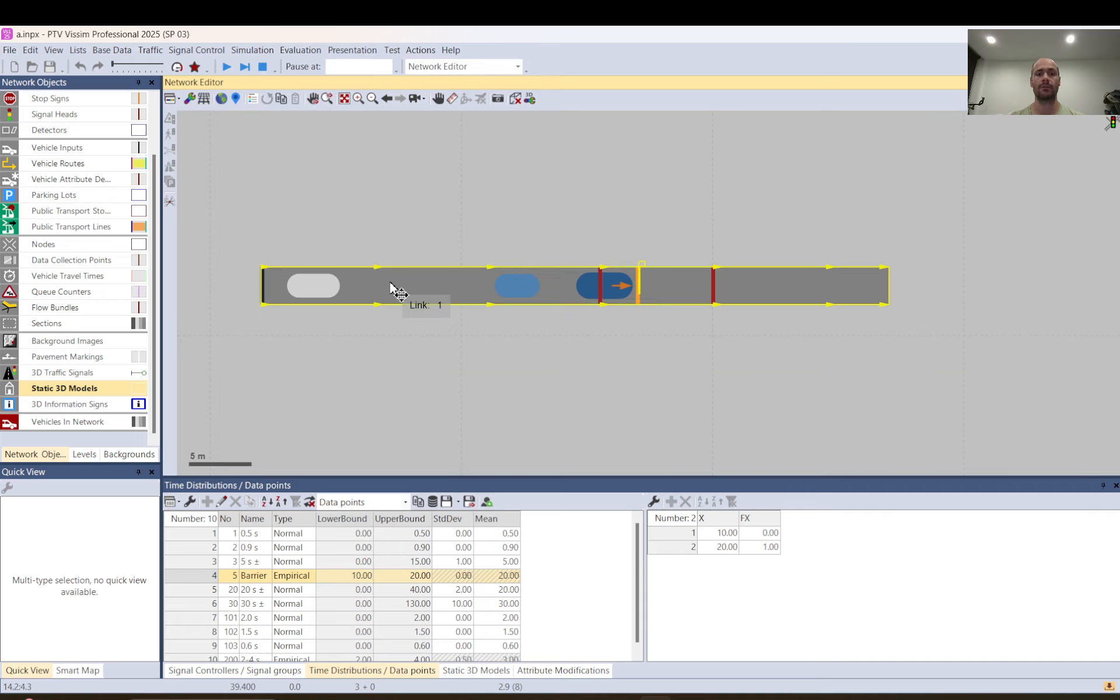
{"action": "left_click_drag", "start_coordinate": [392, 286], "coordinate": [405, 310]}
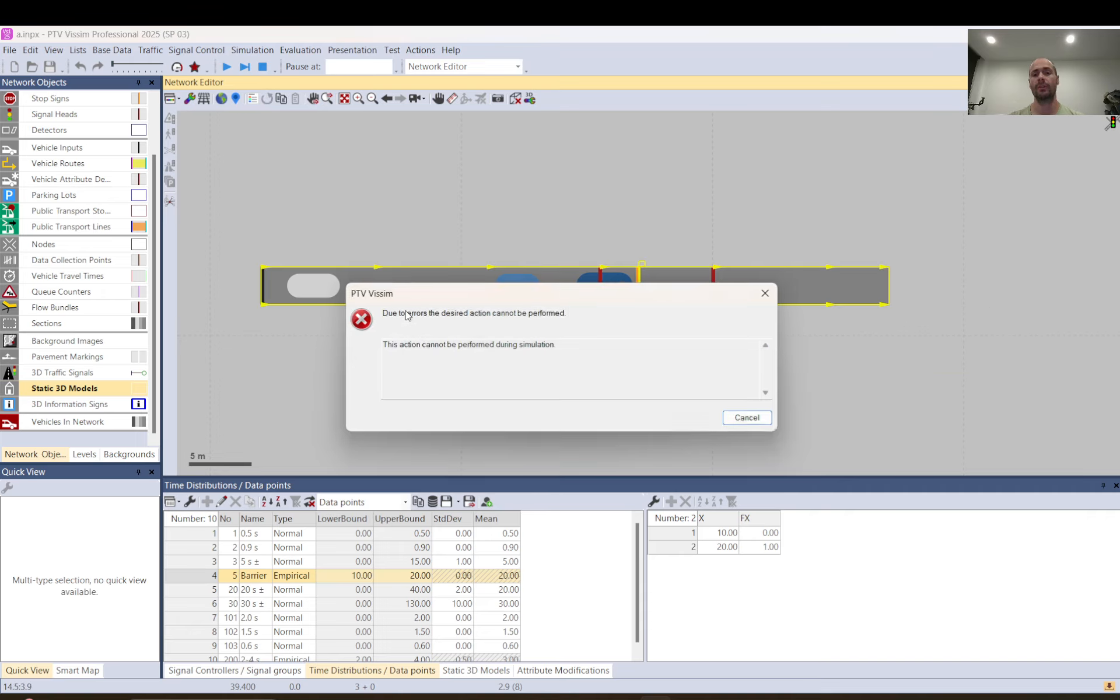
{"action": "left_click", "coordinate": [747, 417]}
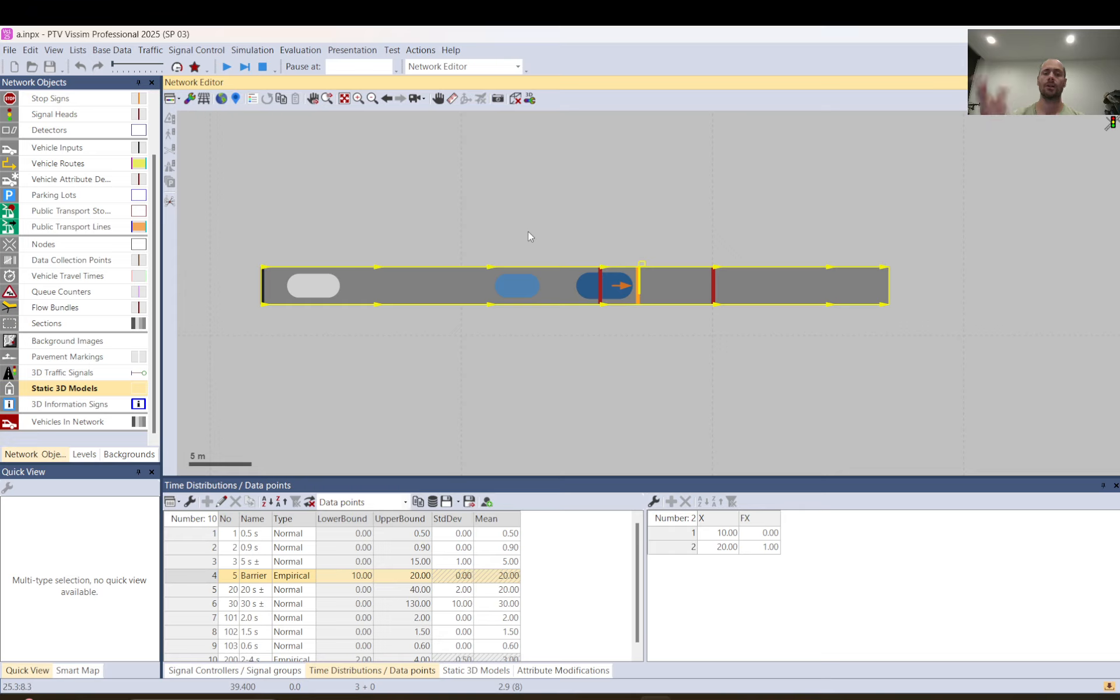